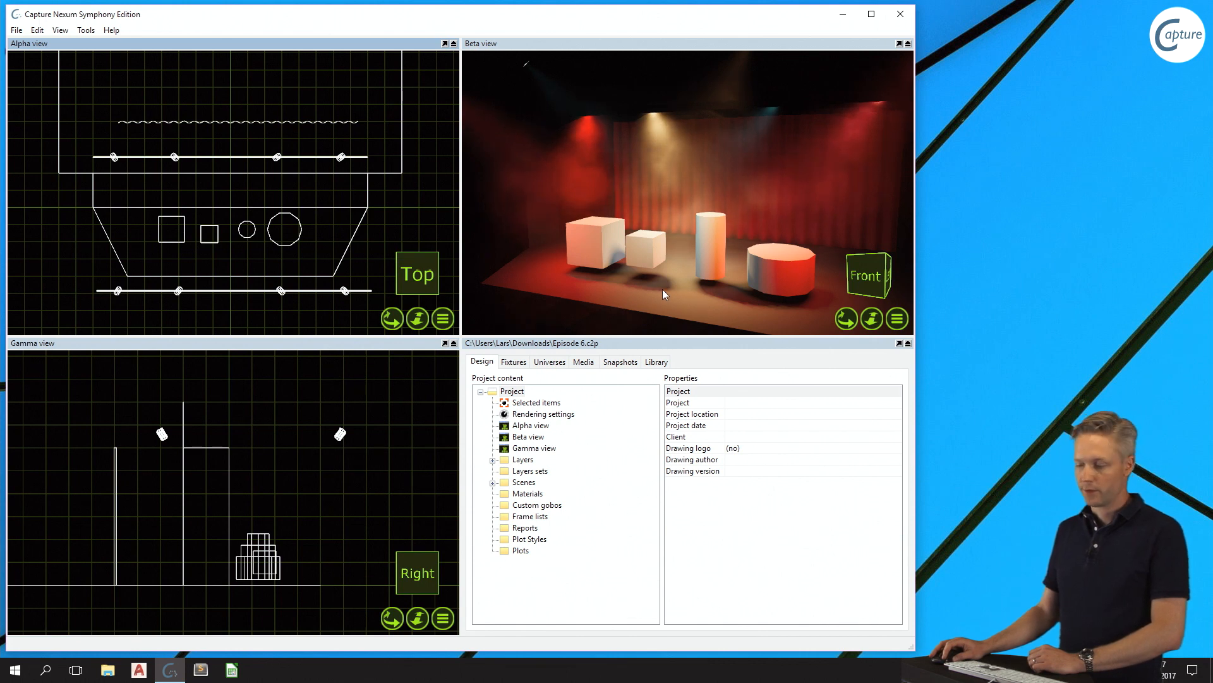
Step: Apply the Iron, Textured material from the library's metallic materials to the tall cylinder on the stage
left_click(660, 363)
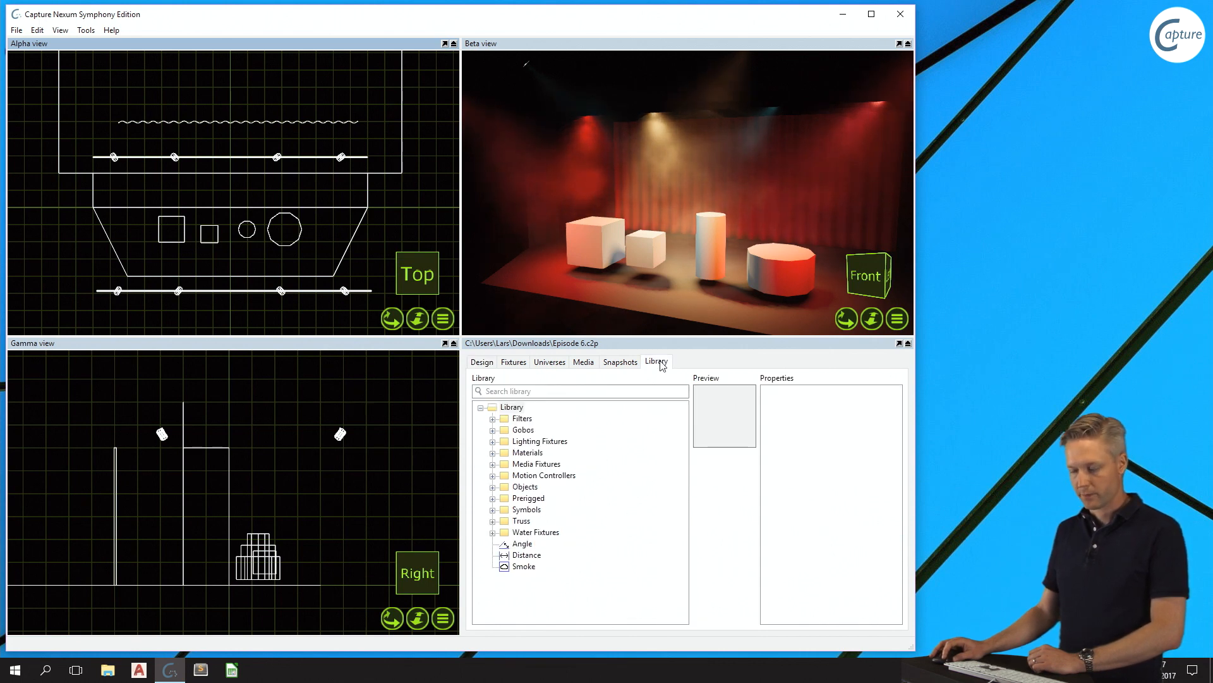
left_click(493, 454)
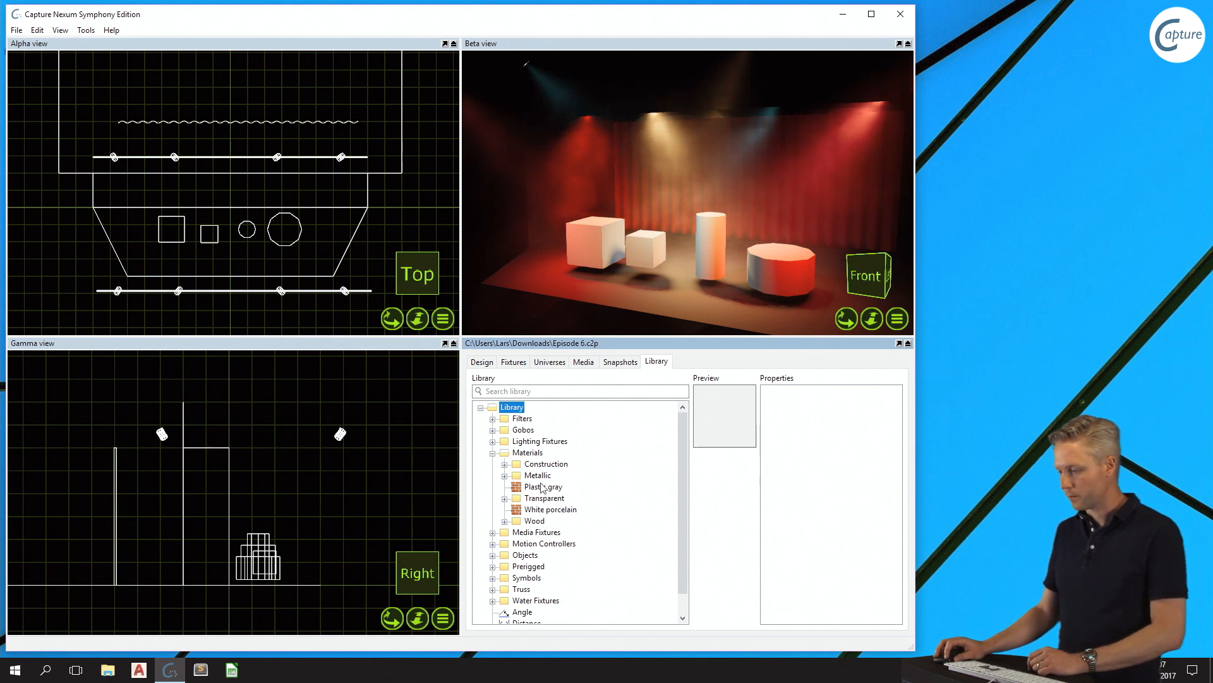
left_click(505, 475)
scroll(537, 522, "down", 1)
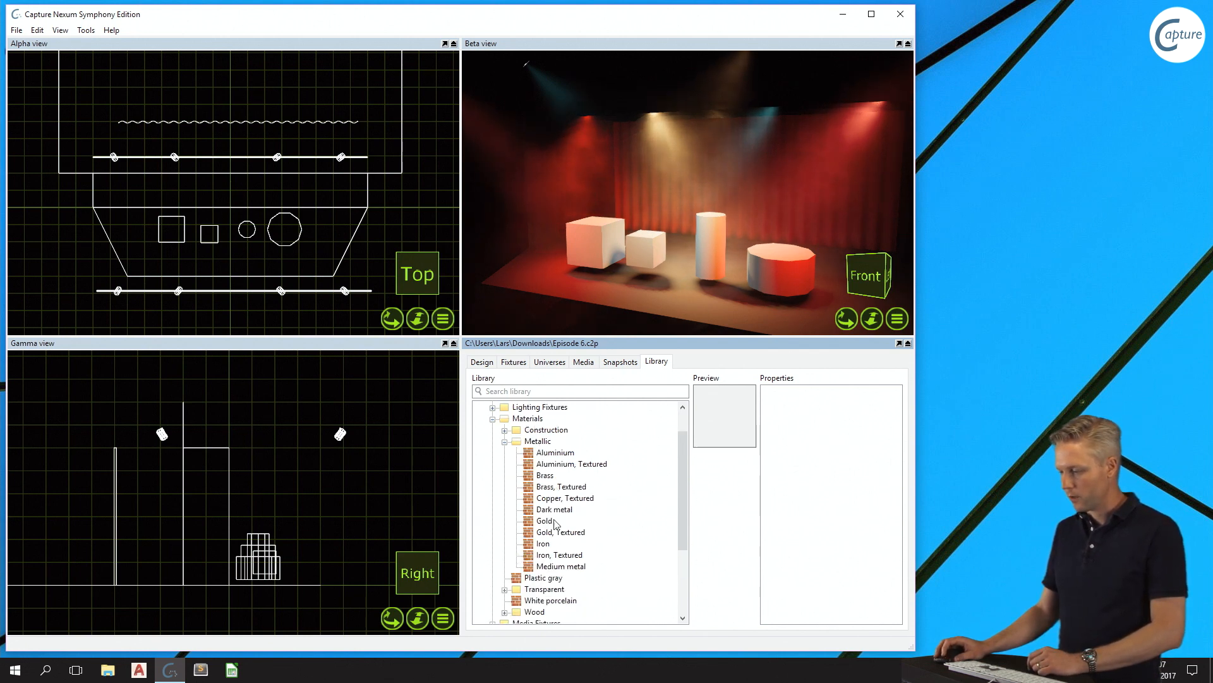
left_click(569, 556)
left_click_drag(570, 559, 717, 248)
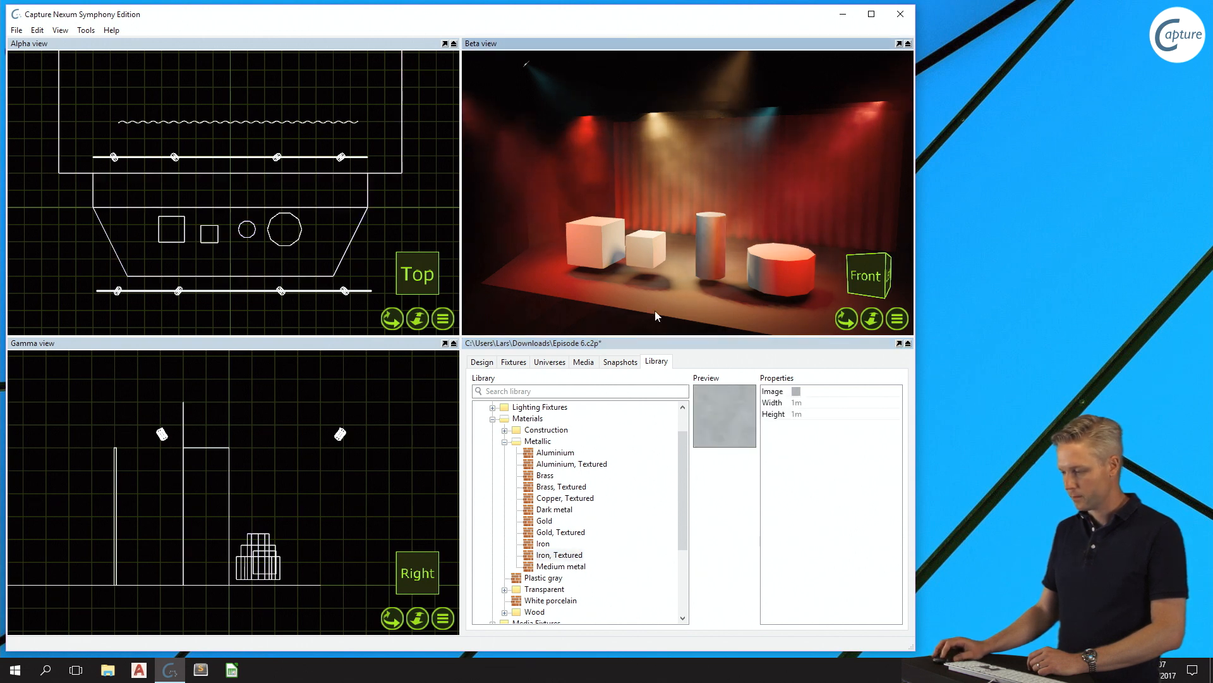
Step: Apply the Plexiglass material from the library's transparent materials to the wide, low drum on the stage
scroll(569, 506, "down", 2)
left_click(505, 522)
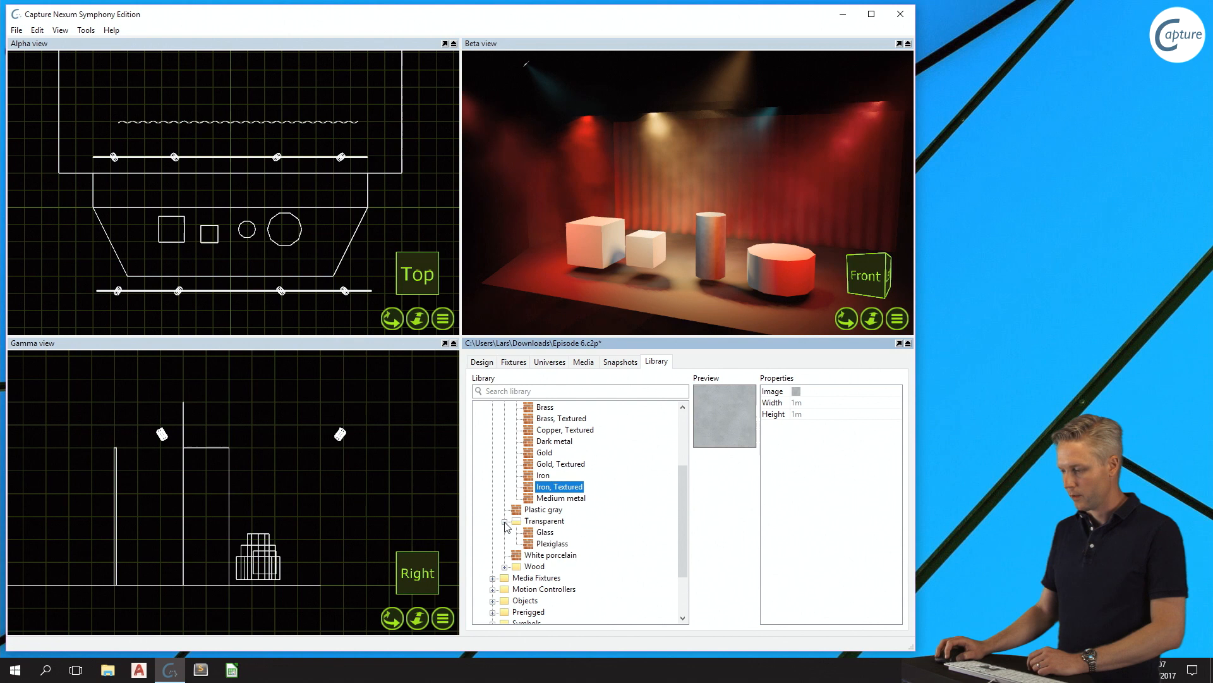
left_click(552, 545)
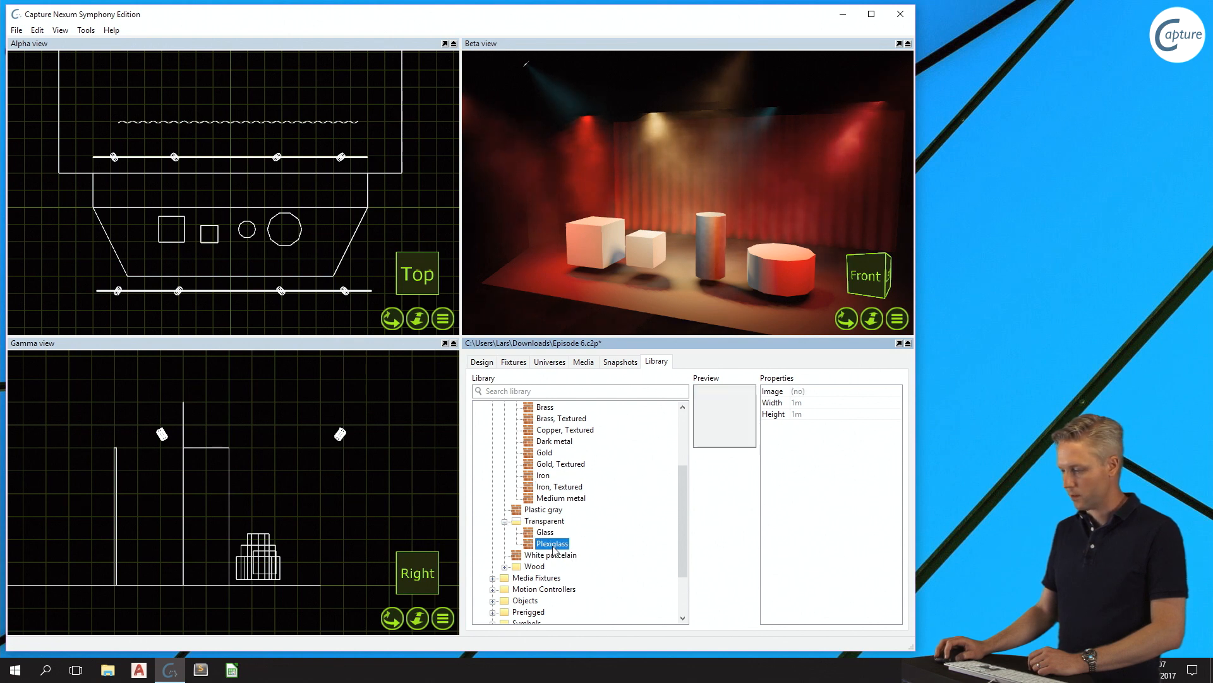
left_click_drag(553, 547, 782, 275)
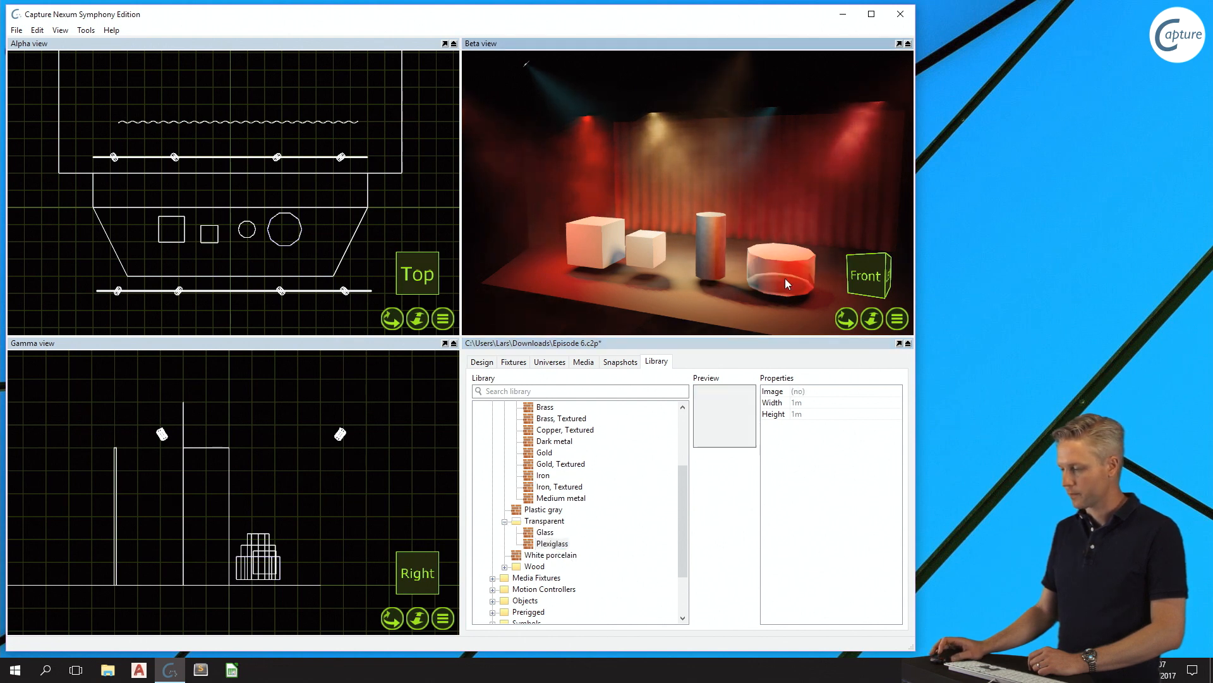
middle_click_drag(786, 278, 702, 278)
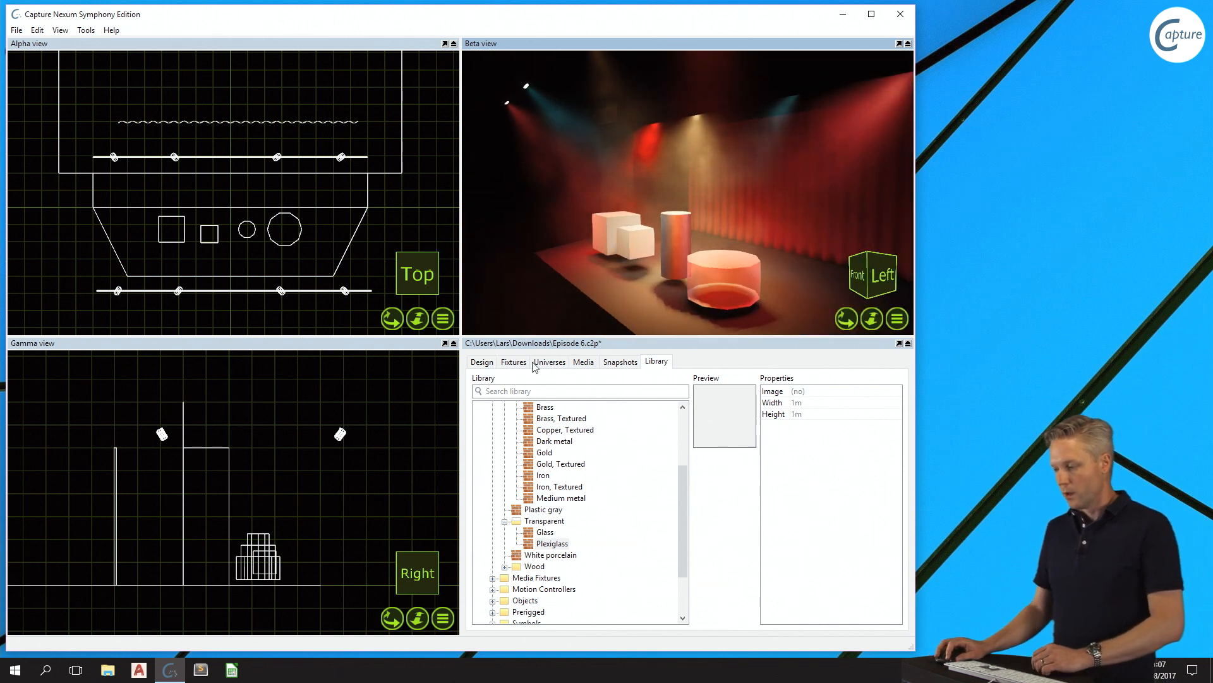
Step: Display the properties of the Iron, Textured material stored in the project's materials
left_click(483, 362)
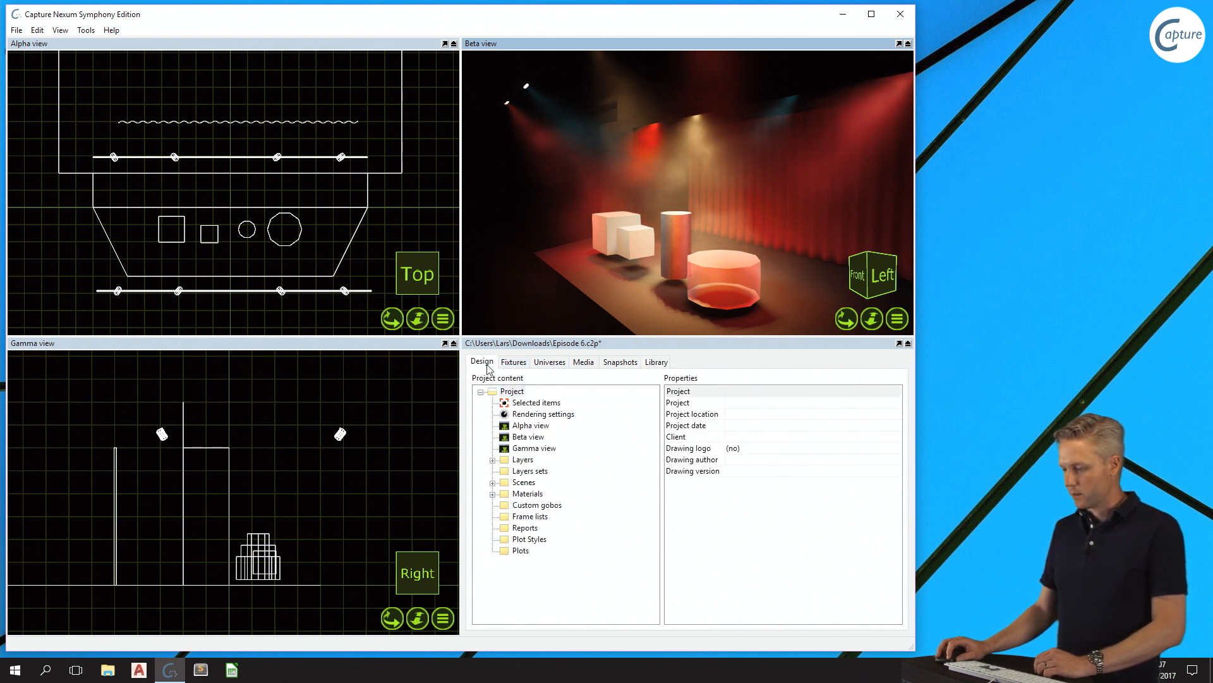
left_click(492, 494)
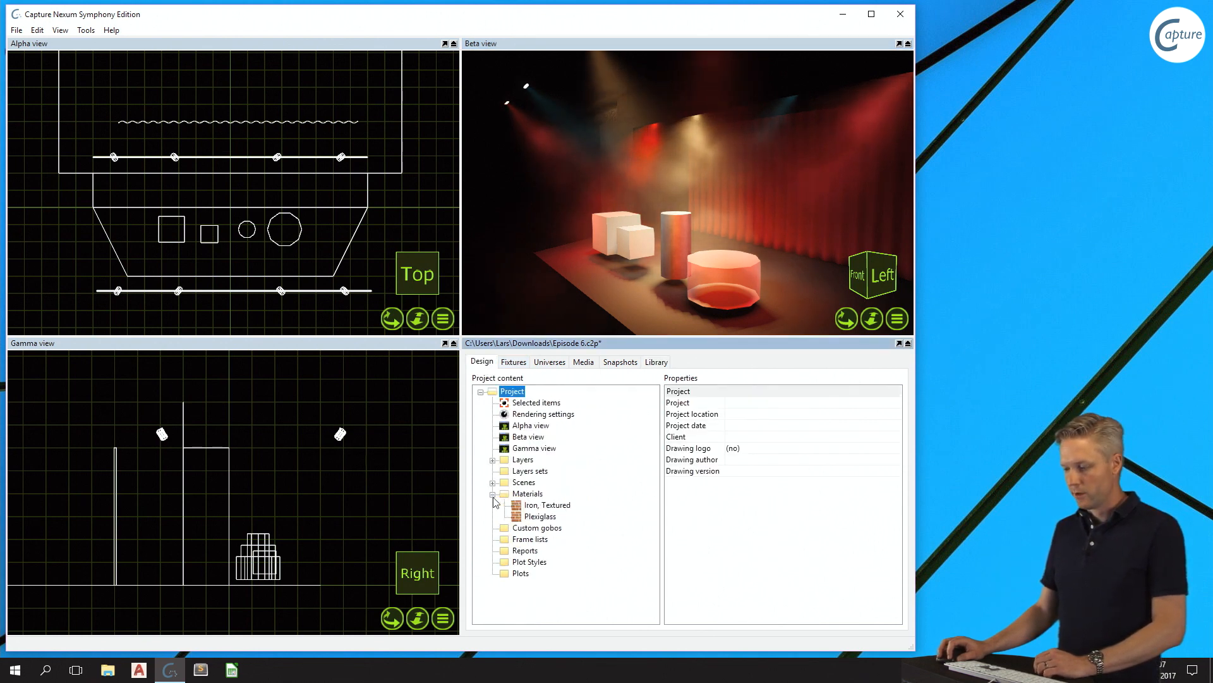
left_click(529, 497)
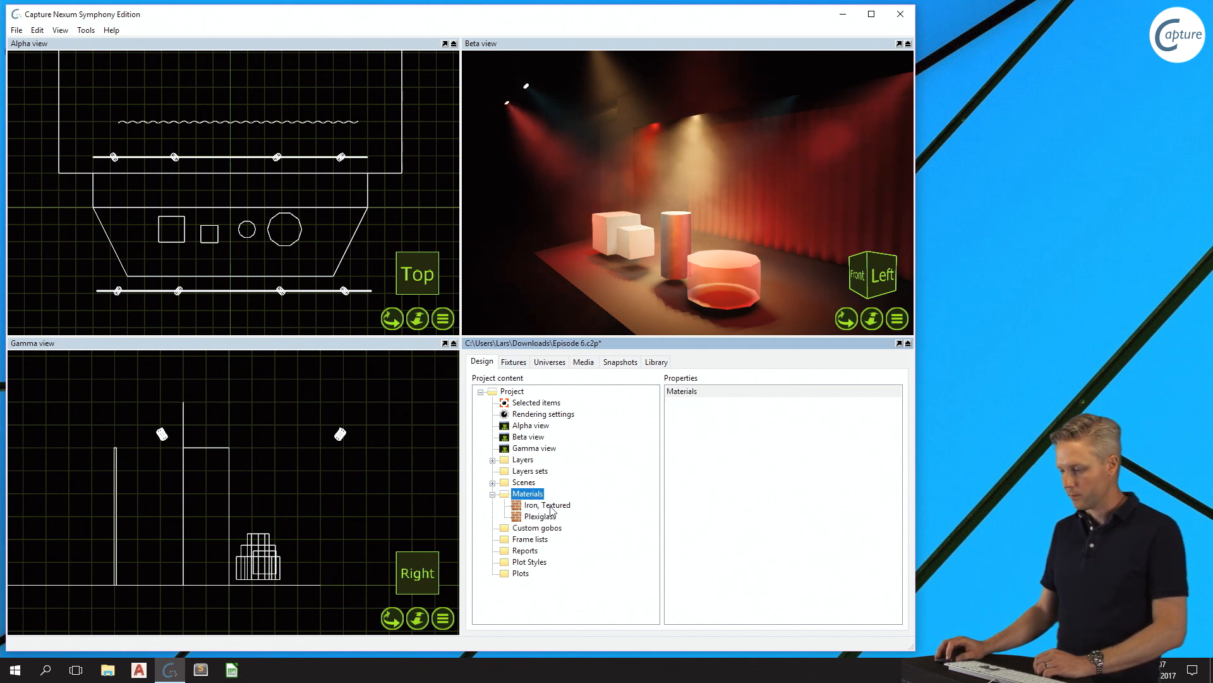
left_click(549, 505)
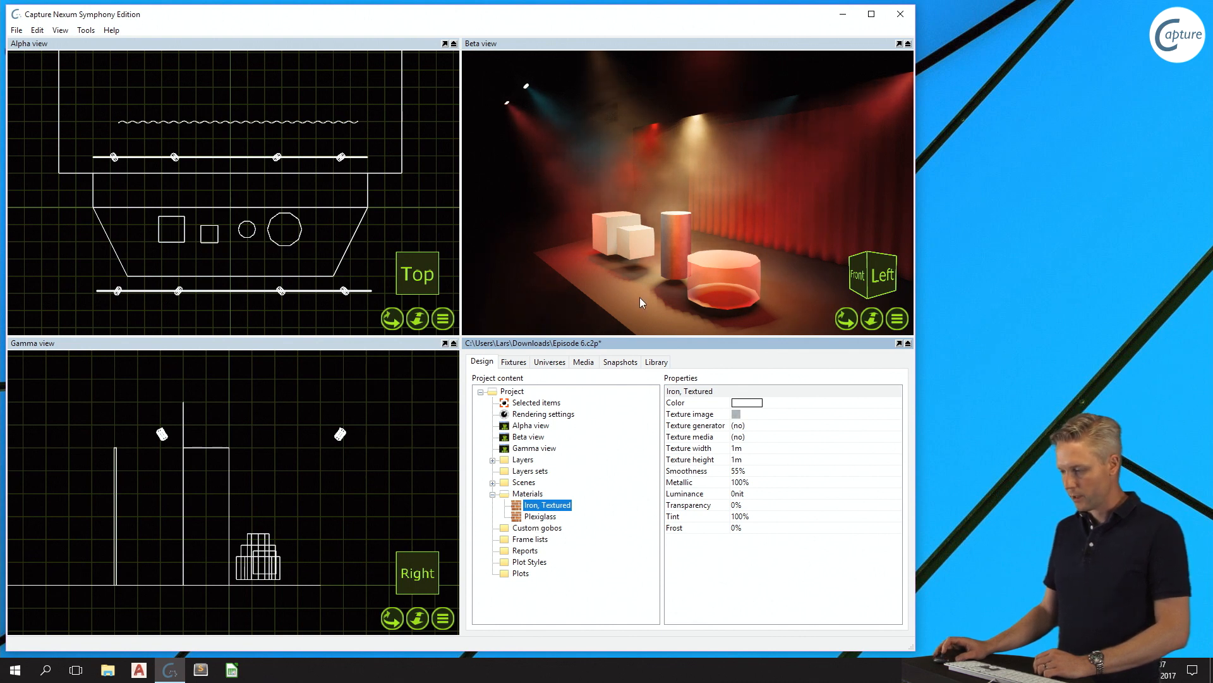
Step: Examine the tall cylinder up close and review its material's color, texture image, texture generator and texture media properties
middle_click_drag(706, 247, 707, 272)
scroll(706, 246, "up", 4)
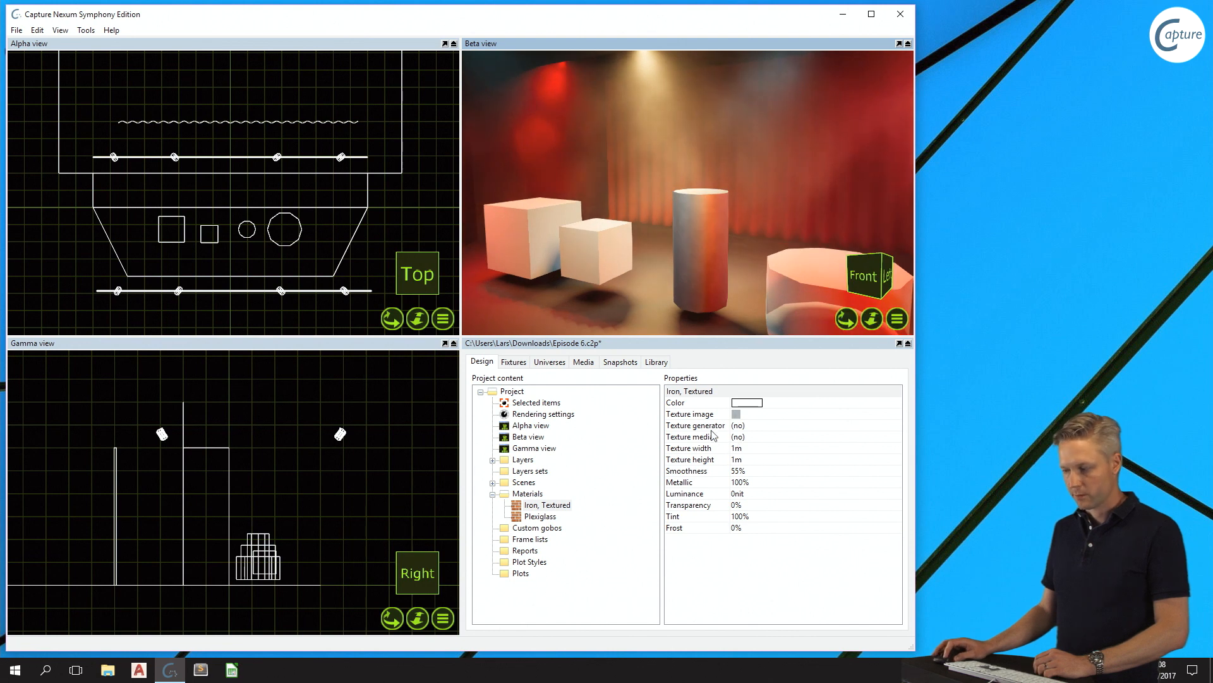
left_click(713, 406)
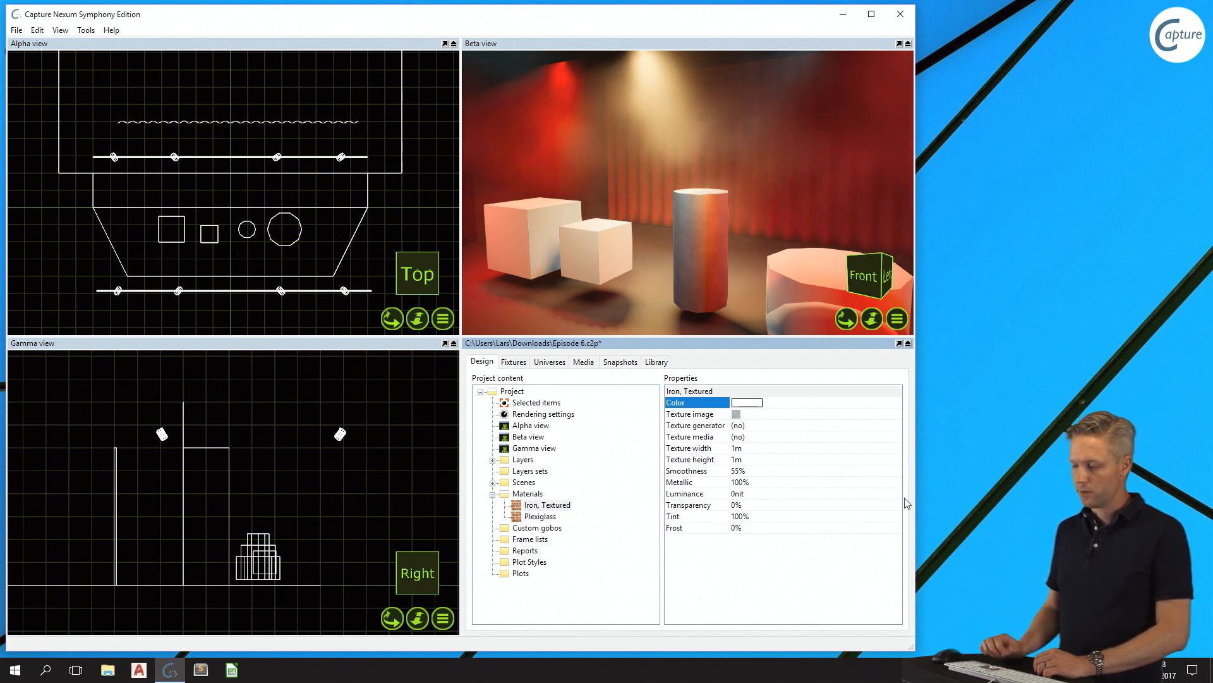
left_click(712, 415)
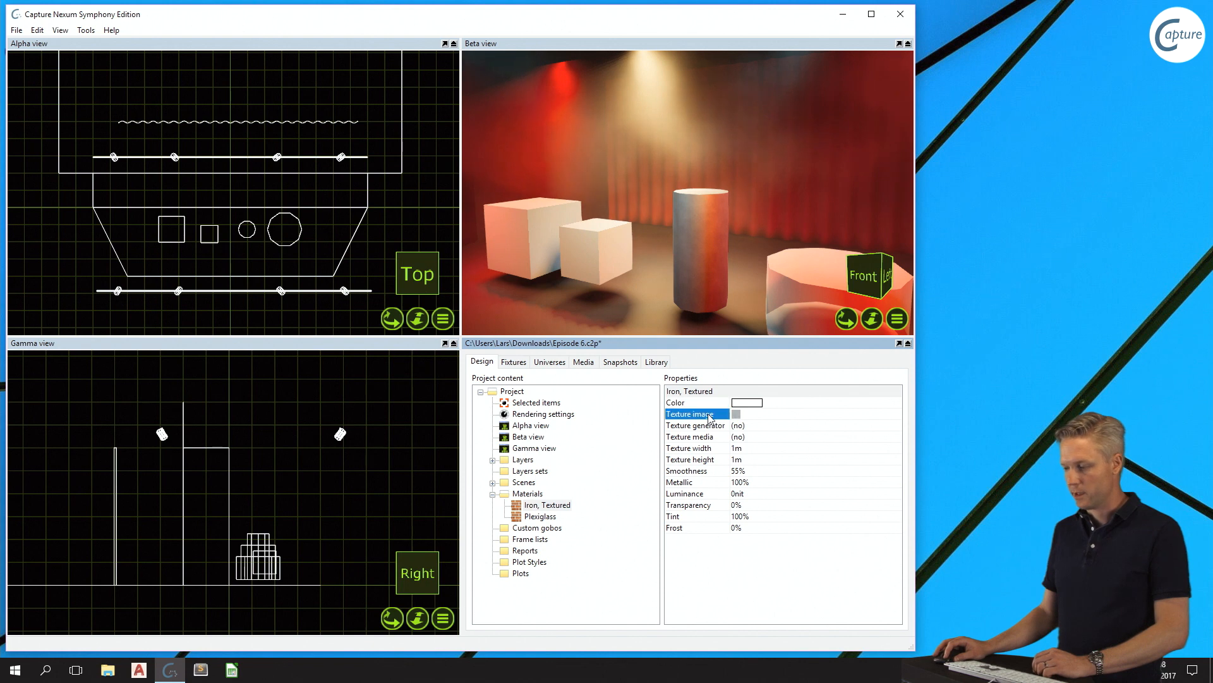
left_click(714, 426)
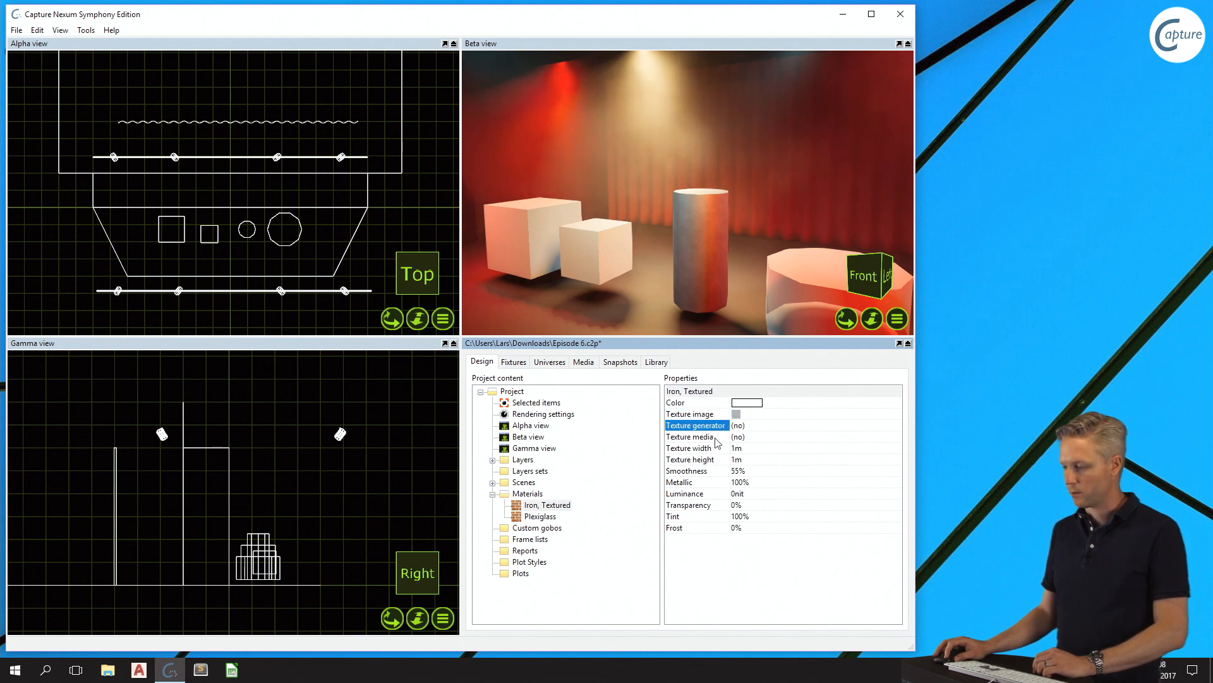
left_click(718, 438)
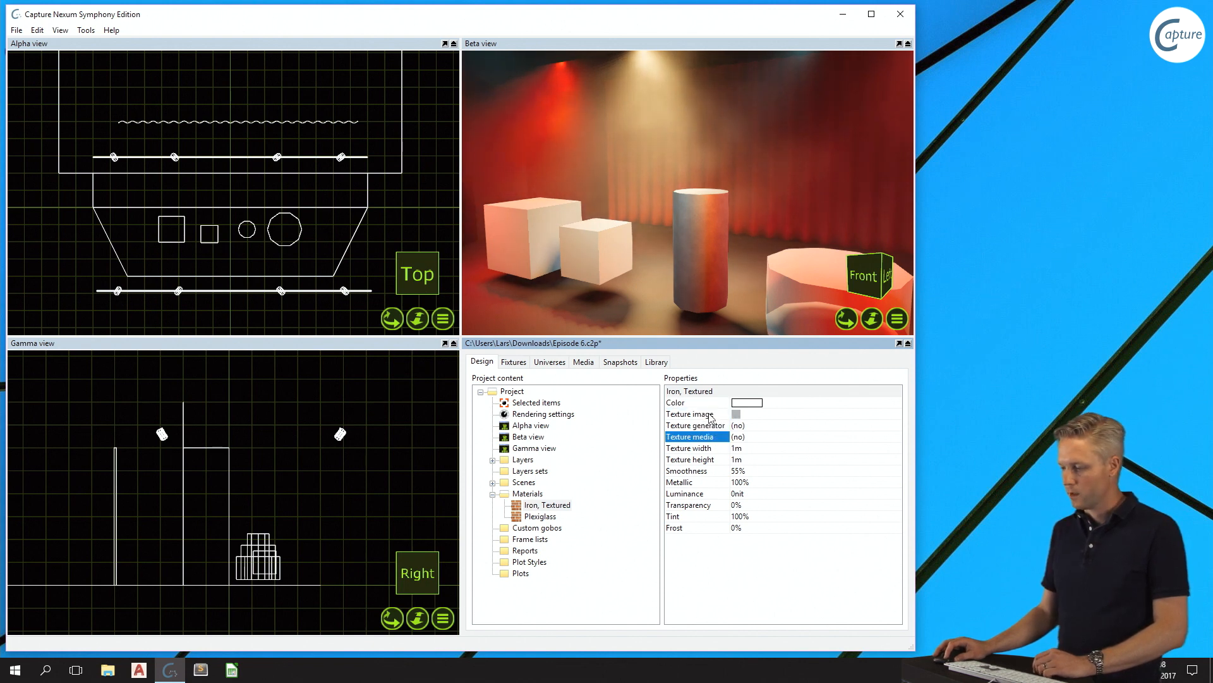
left_click(711, 415)
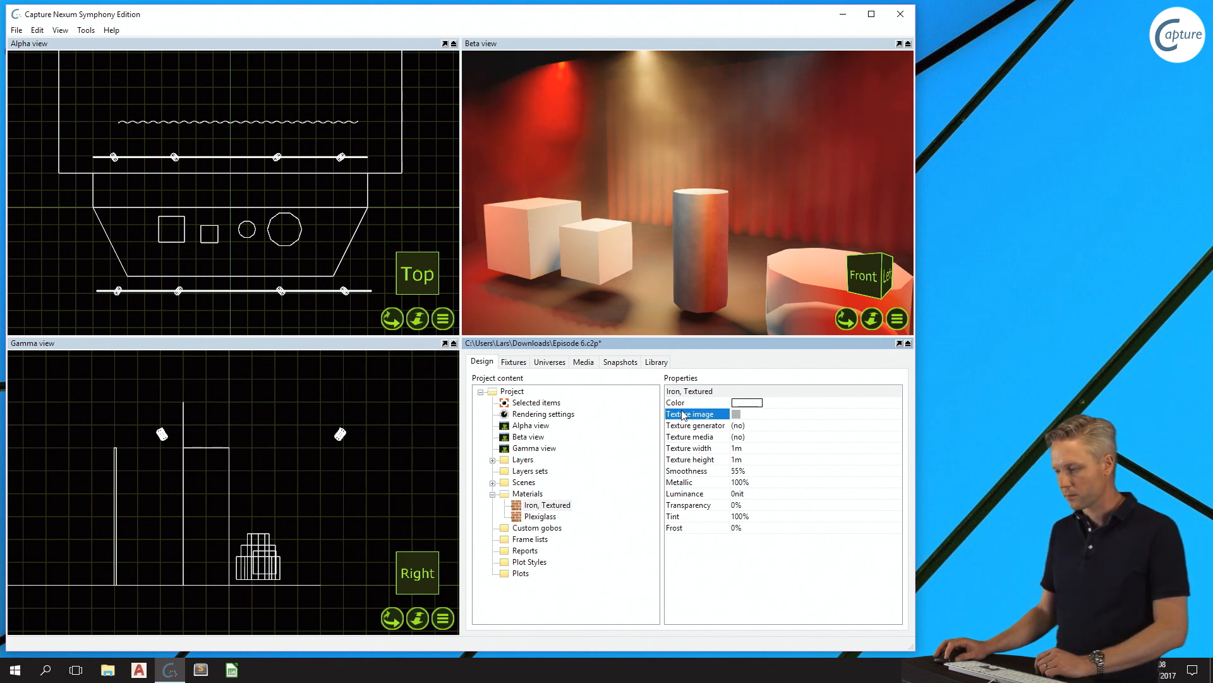
Step: Try the Iron, Textured material's smoothness at 0% and 100%, and set it back to 55%
left_click(700, 472)
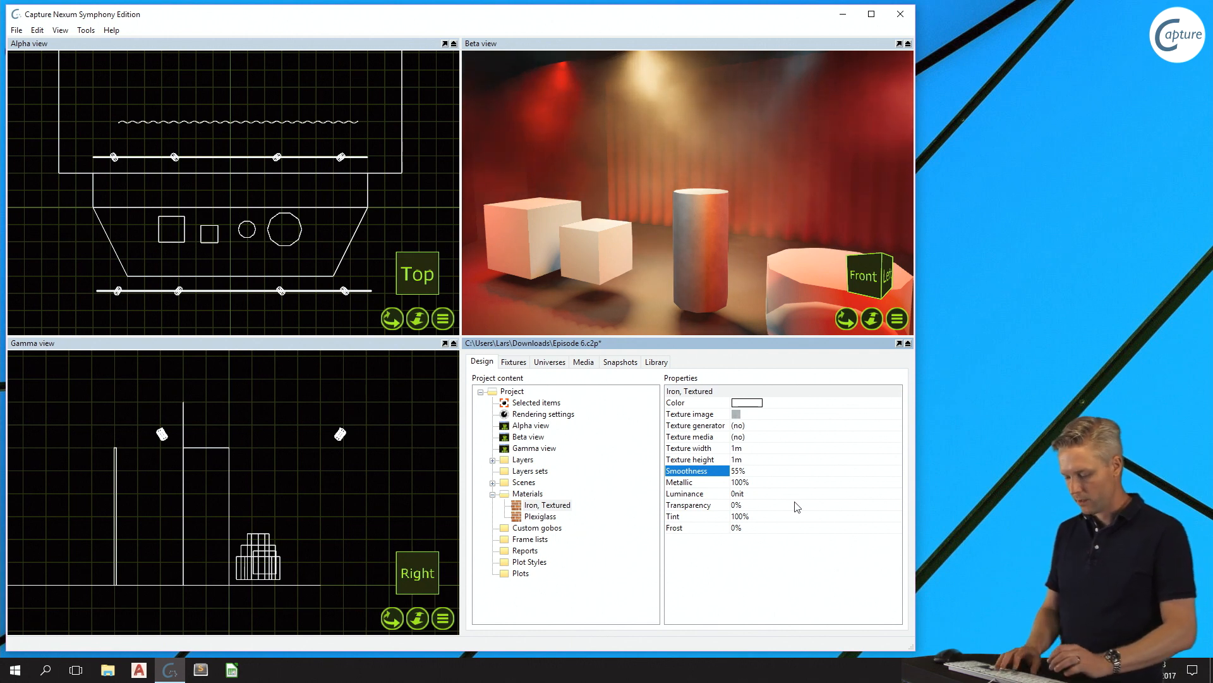
type("0")
key("Return")
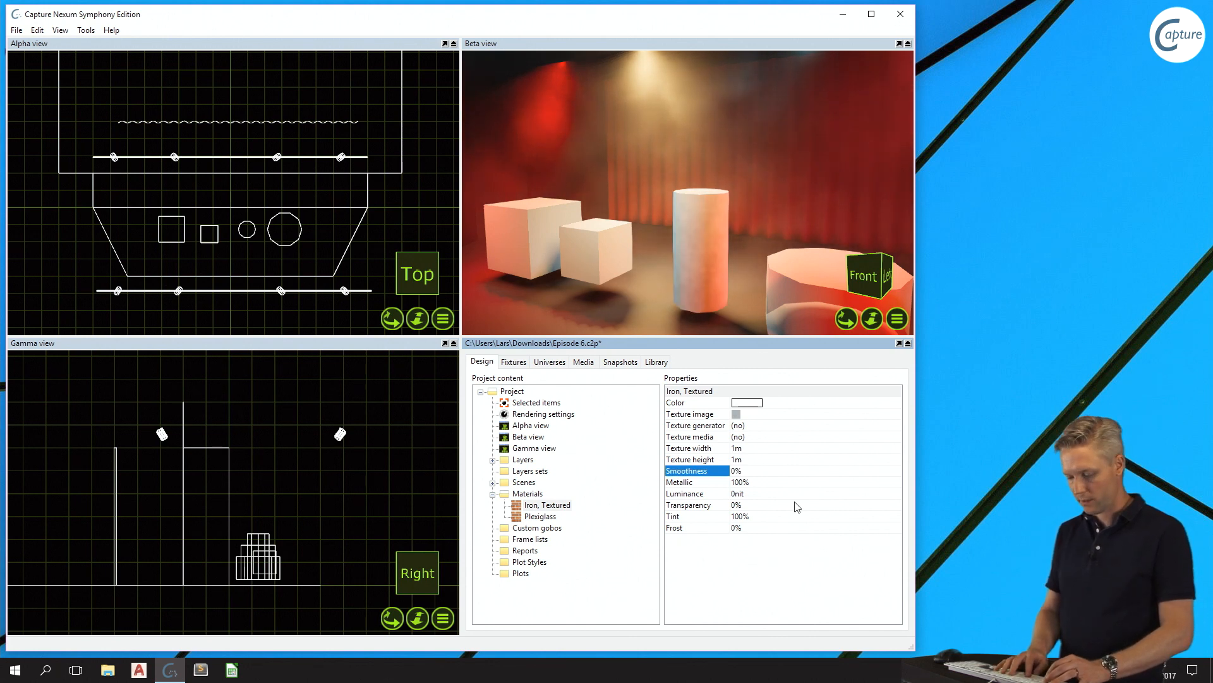
type("100")
key("Return")
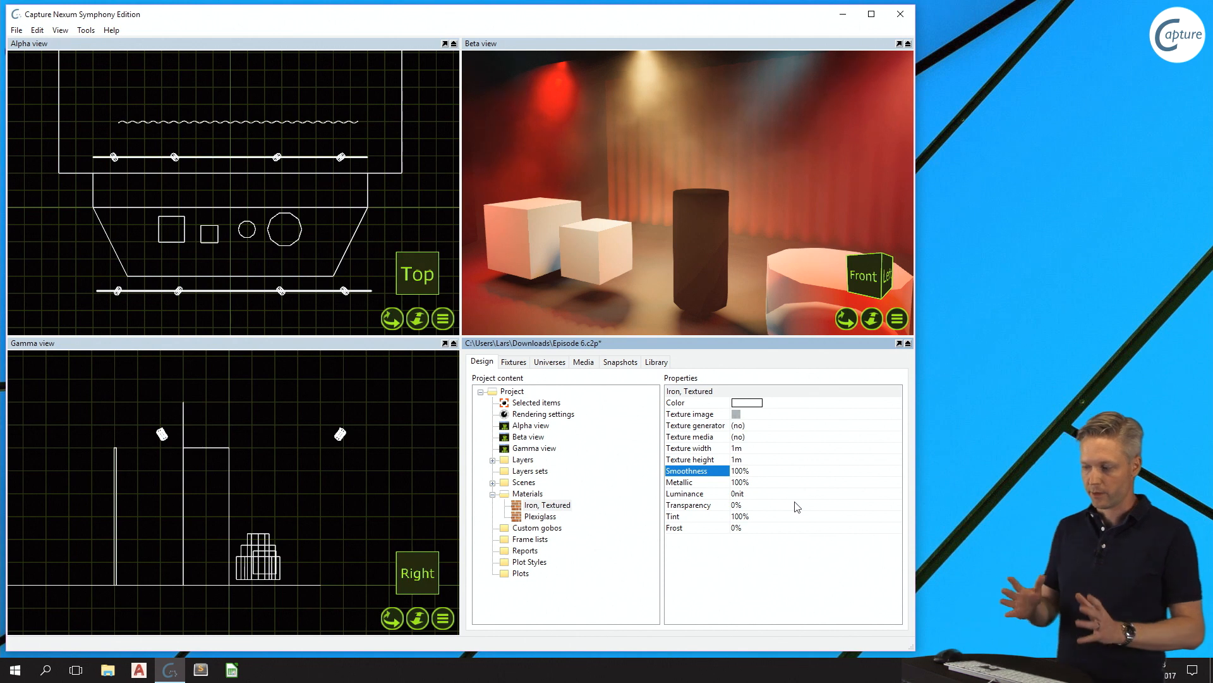
type("55")
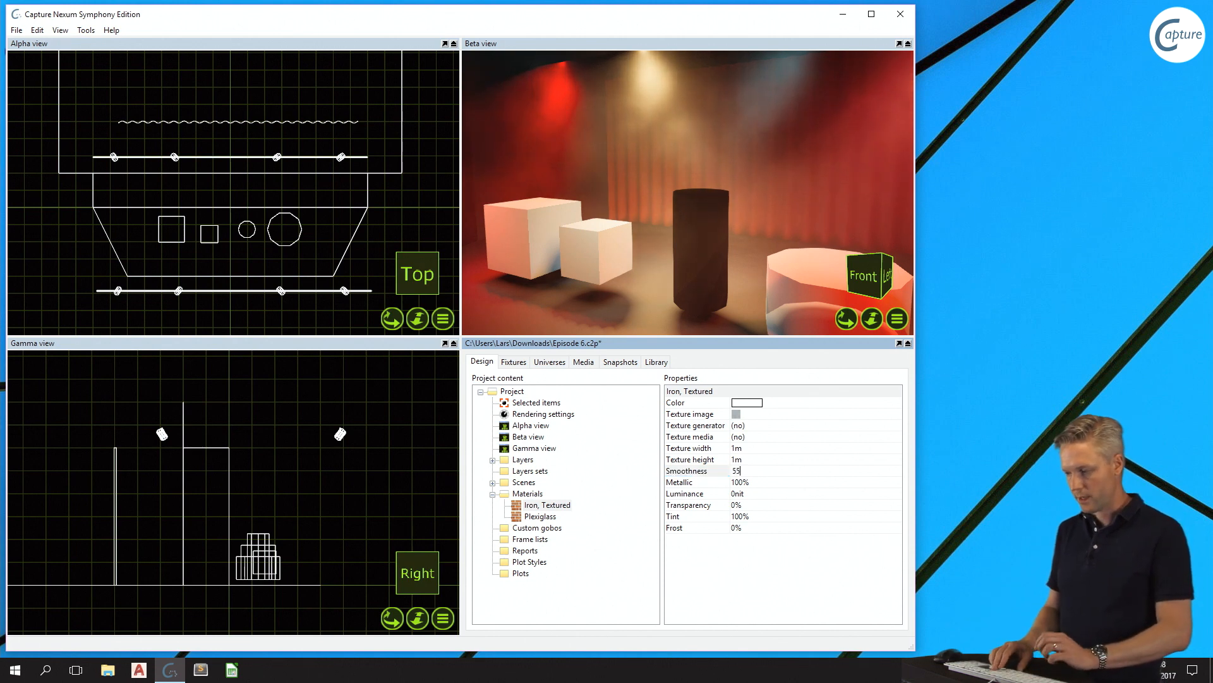
key("Return")
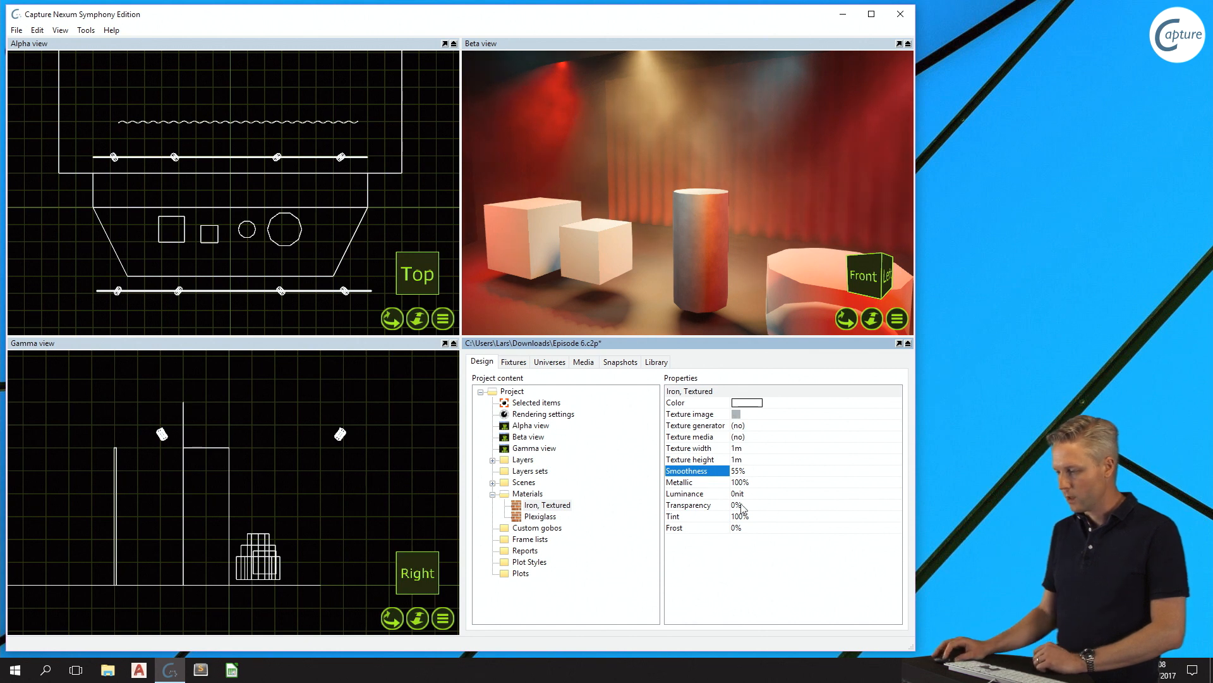
Step: Try the Iron, Textured material's metallic value at 0% and set it back to 100%
left_click(700, 484)
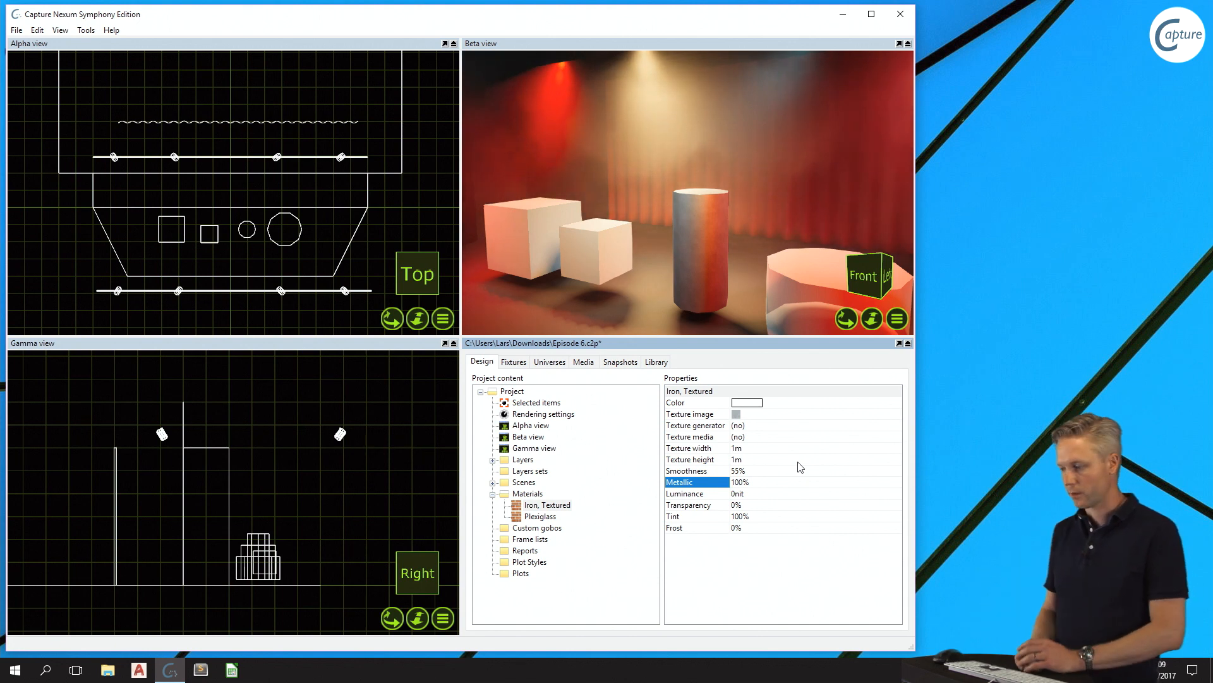
type("0")
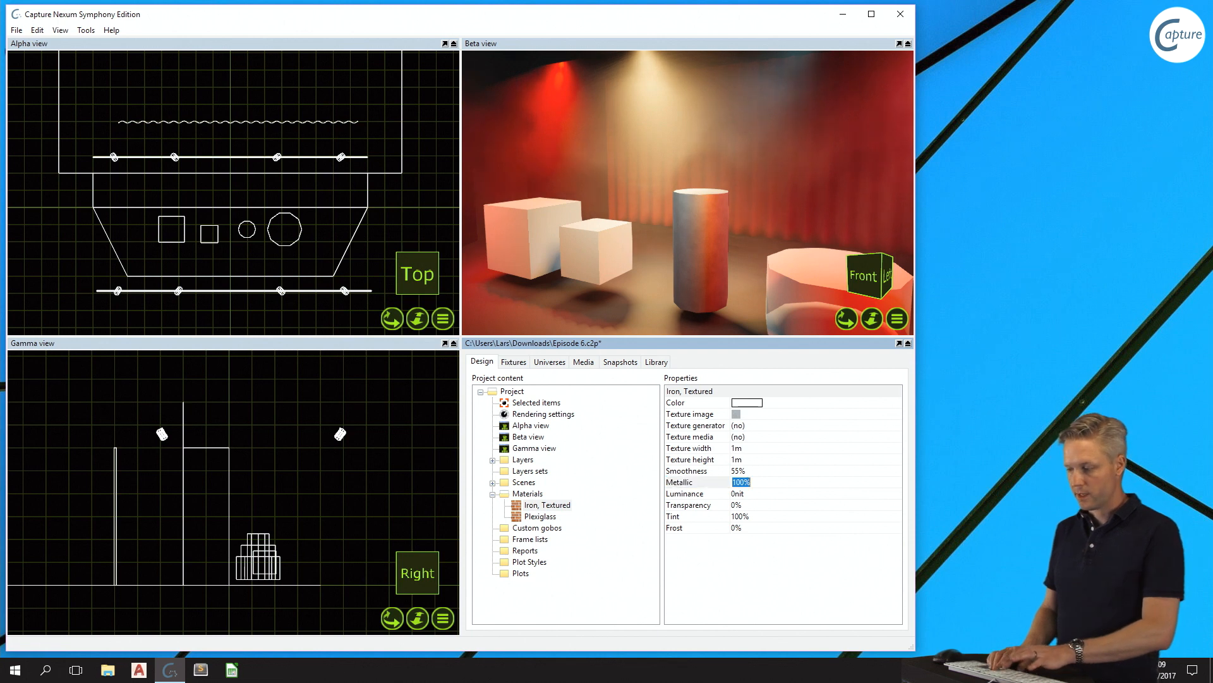
key("Return")
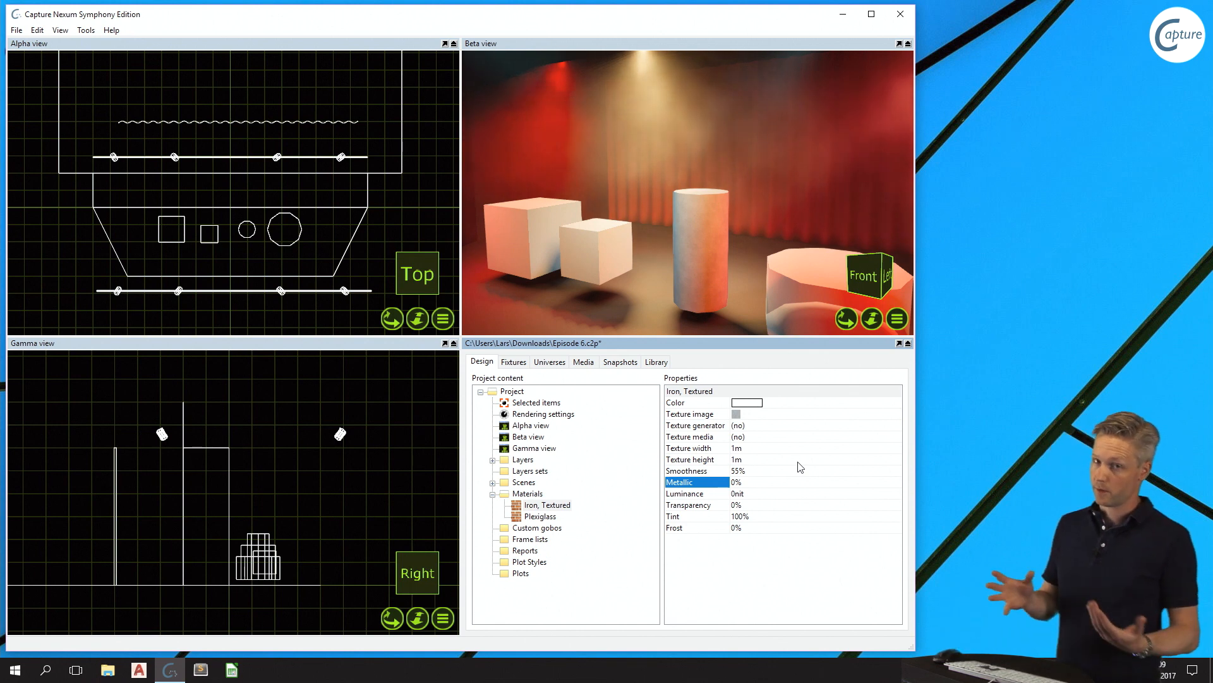
type("100")
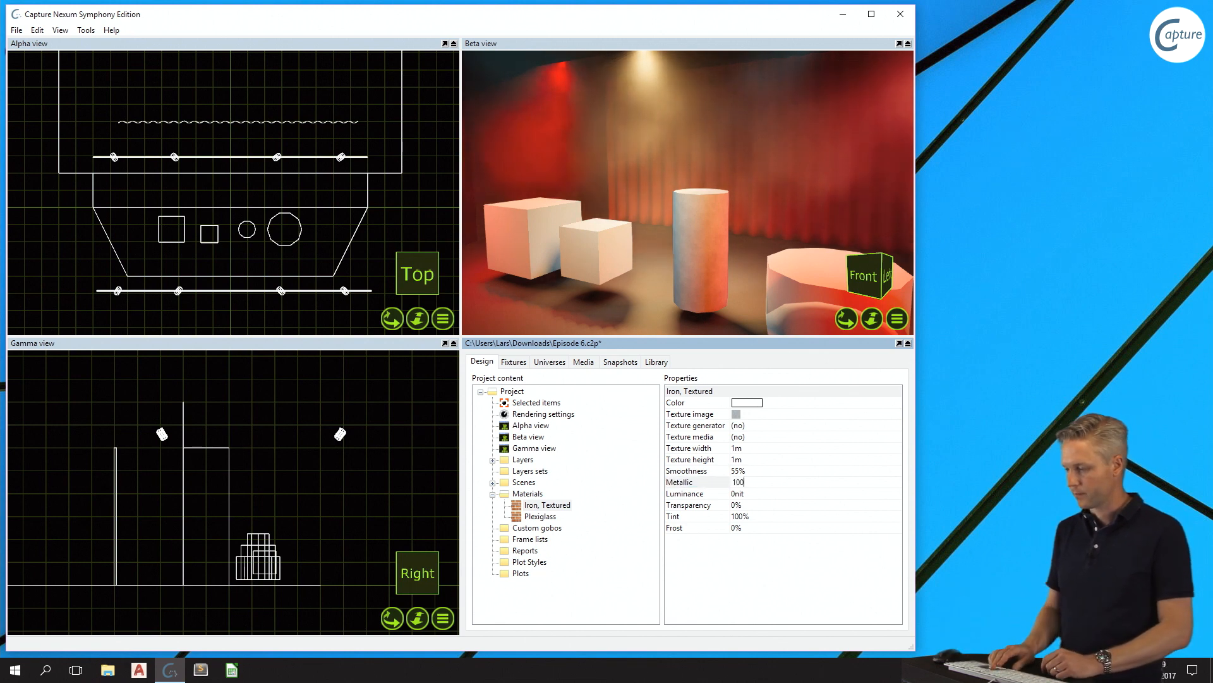
key("Return")
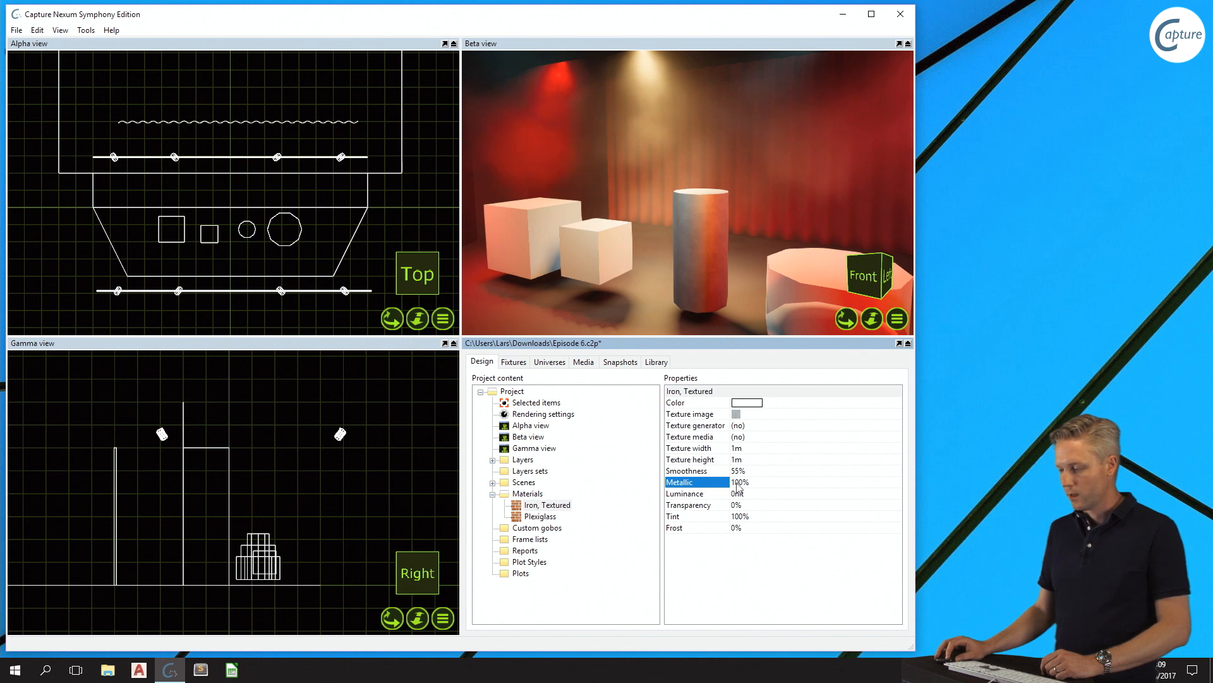
Step: Review the luminance and transparency properties of the Iron, Textured material
left_click(697, 495)
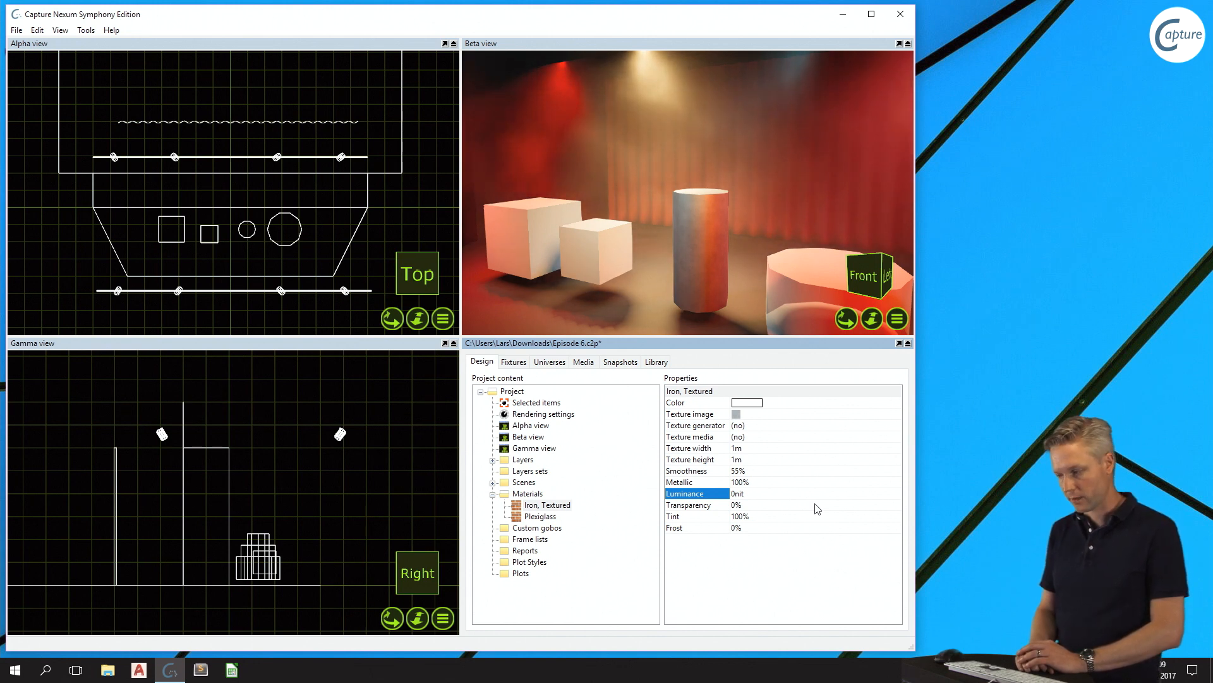
key("Down")
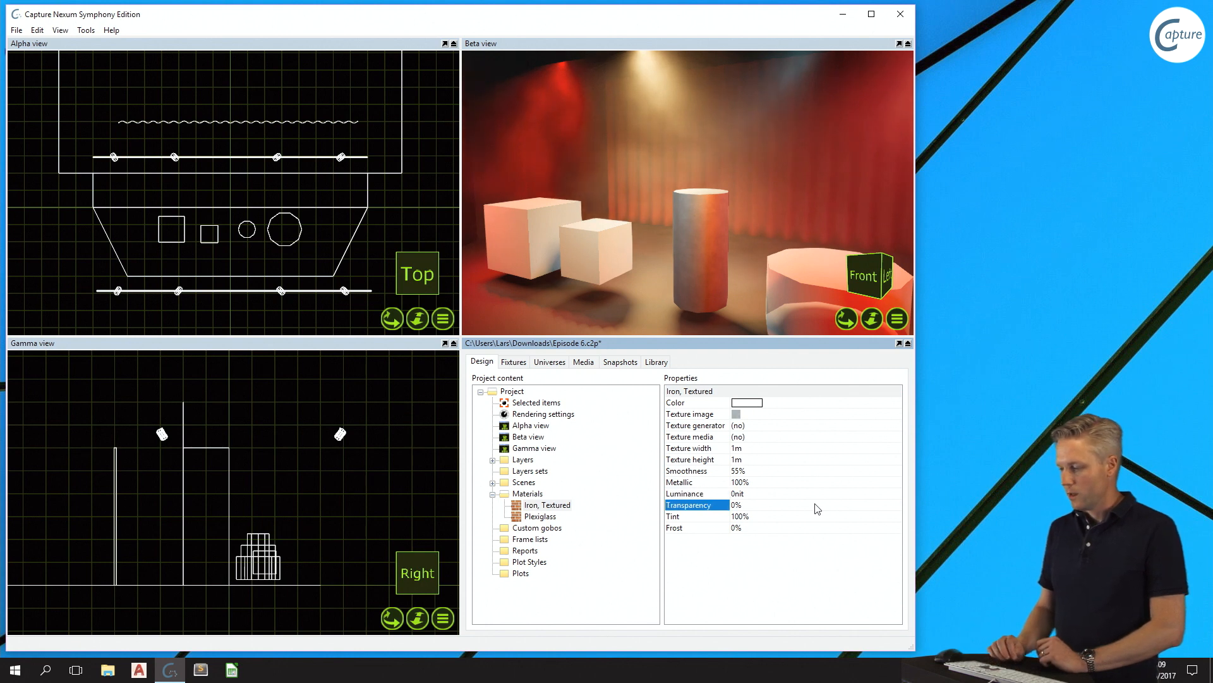
scroll(715, 215, "down", 2)
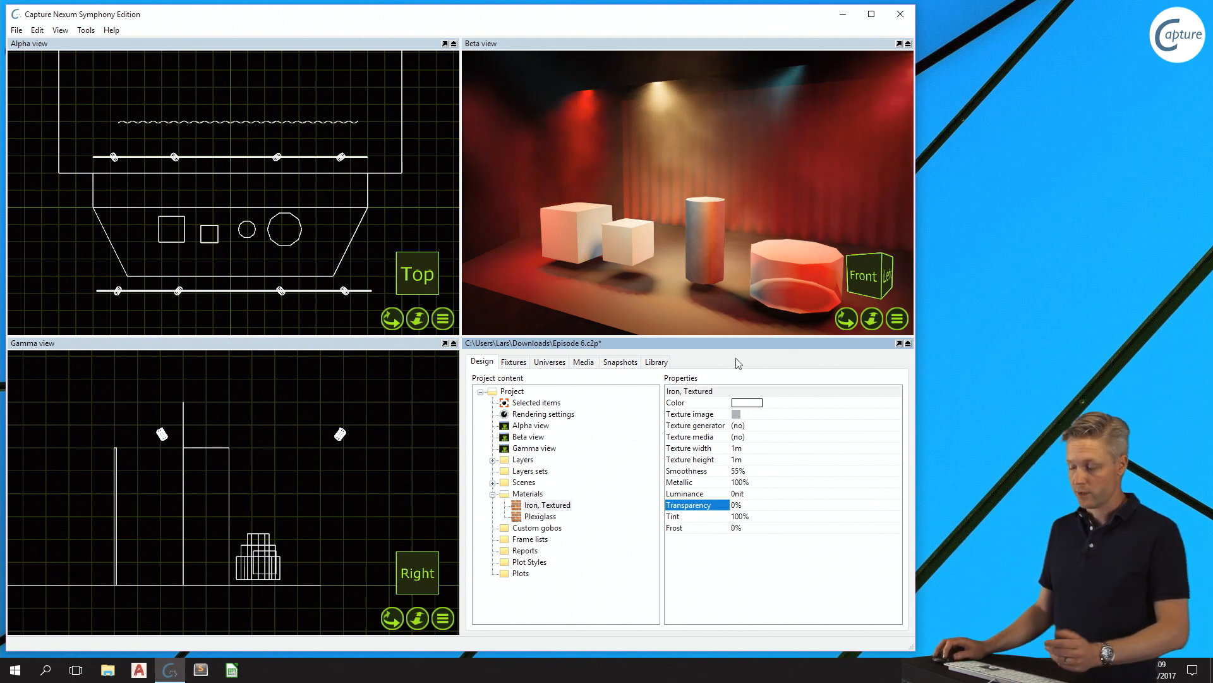
Step: Inspect the Plexiglass material's transparency and tint properties and view the transparent drum from the side
left_click(534, 517)
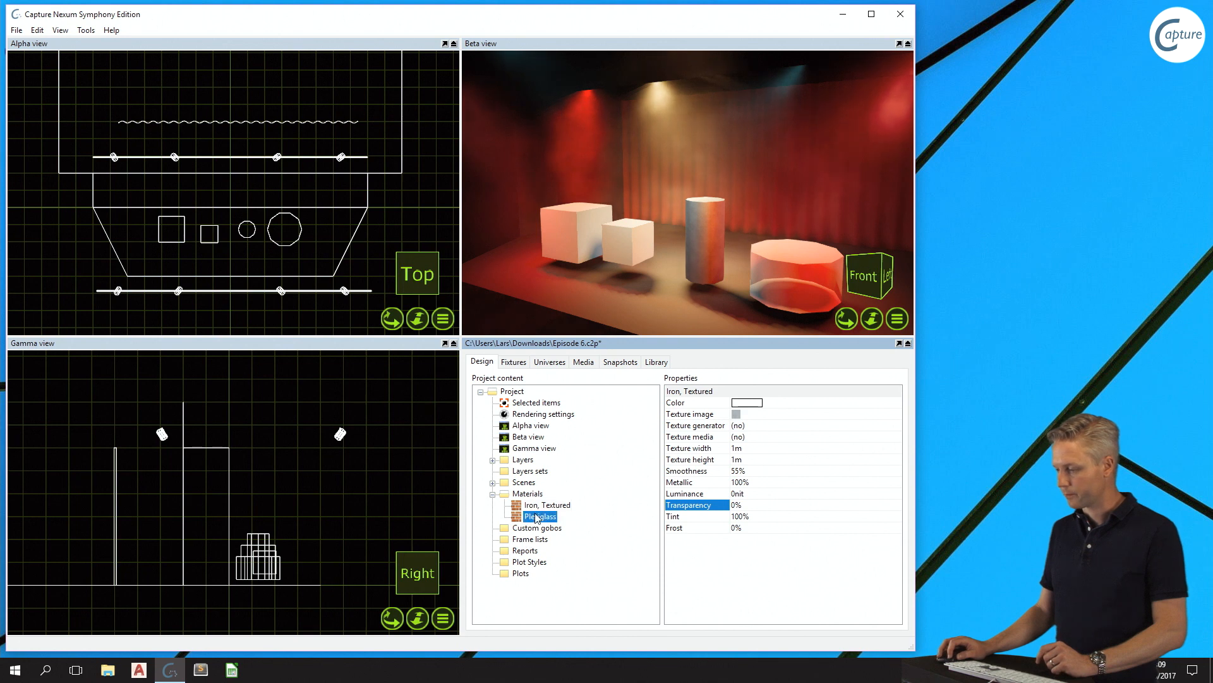
left_click(739, 506)
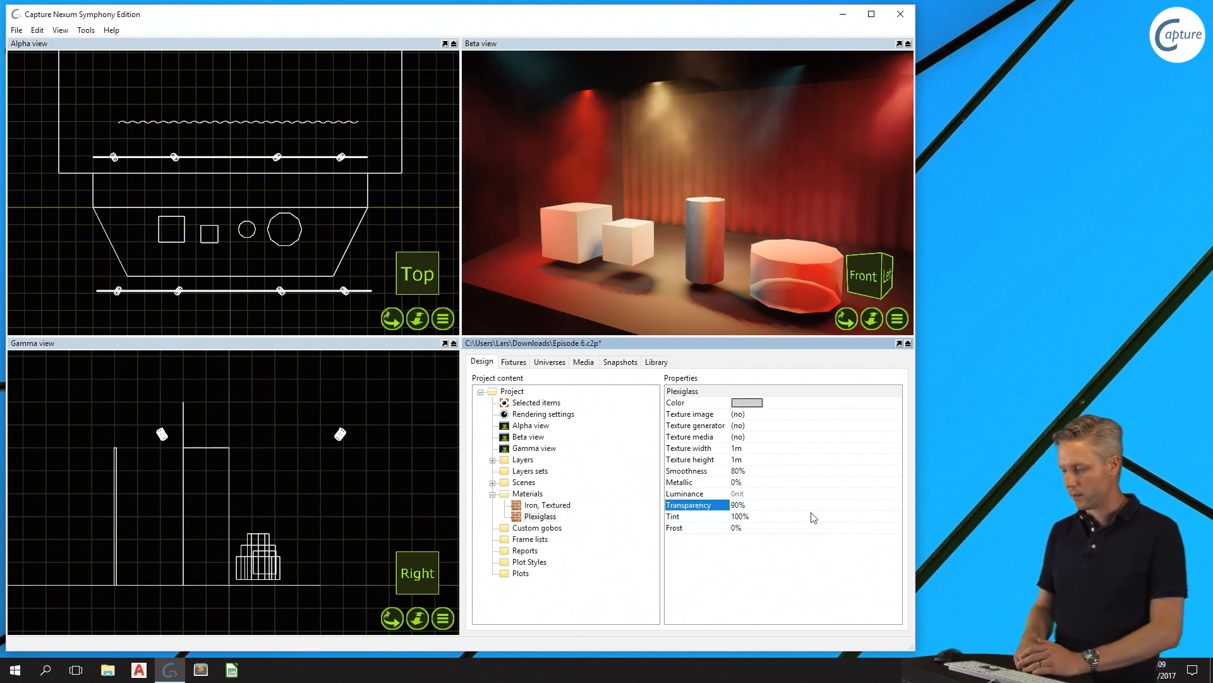
left_click(757, 518)
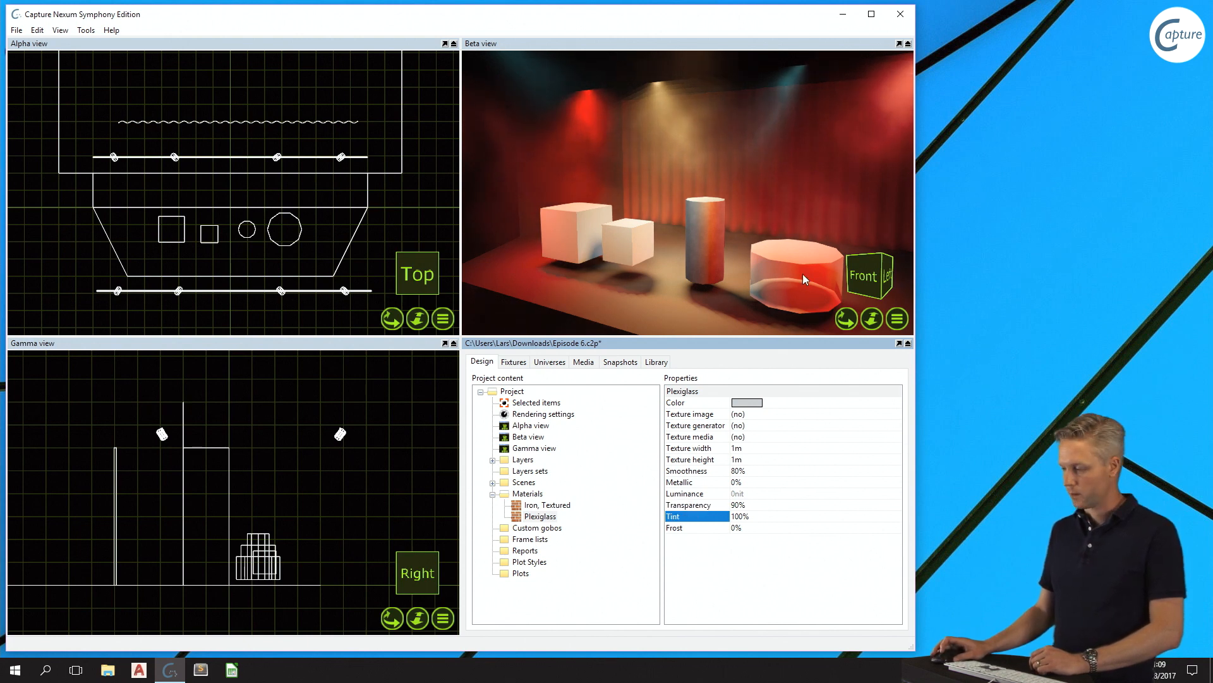
mouse_move(802, 274)
right_mouse_down()
mouse_move(840, 273)
mouse_move(791, 271)
right_mouse_up()
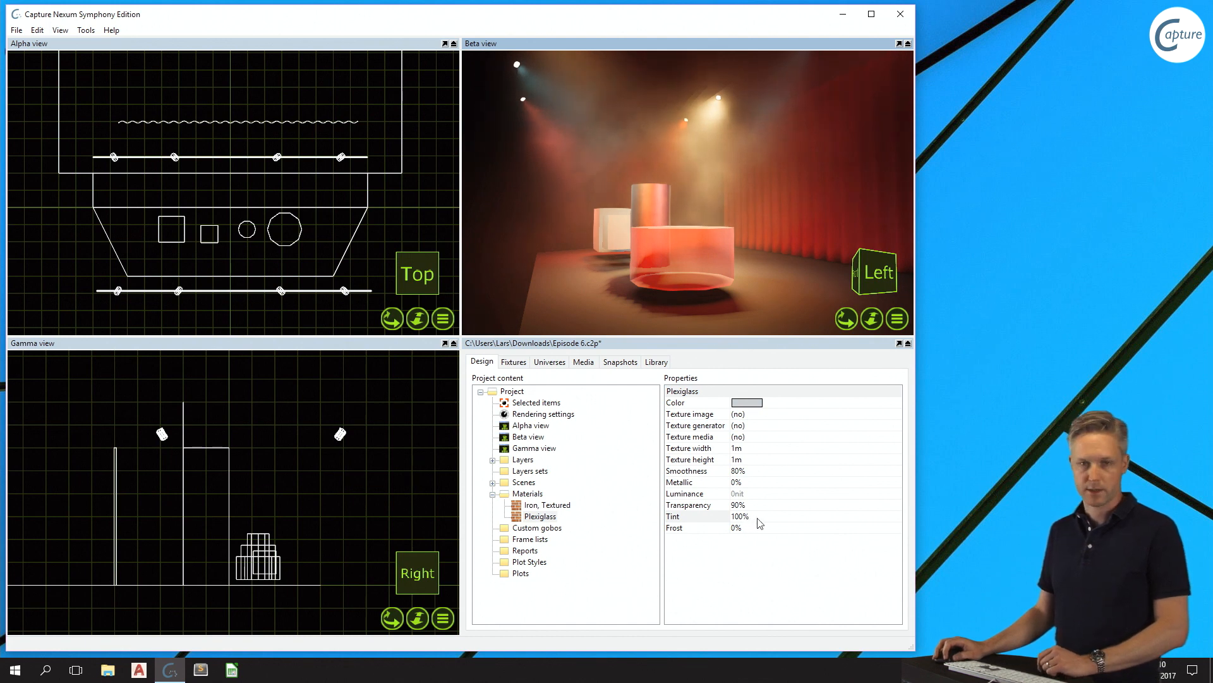
Step: Change the Plexiglass material's color to green and look at the tinted drum from the side
left_click(745, 404)
left_click(744, 404)
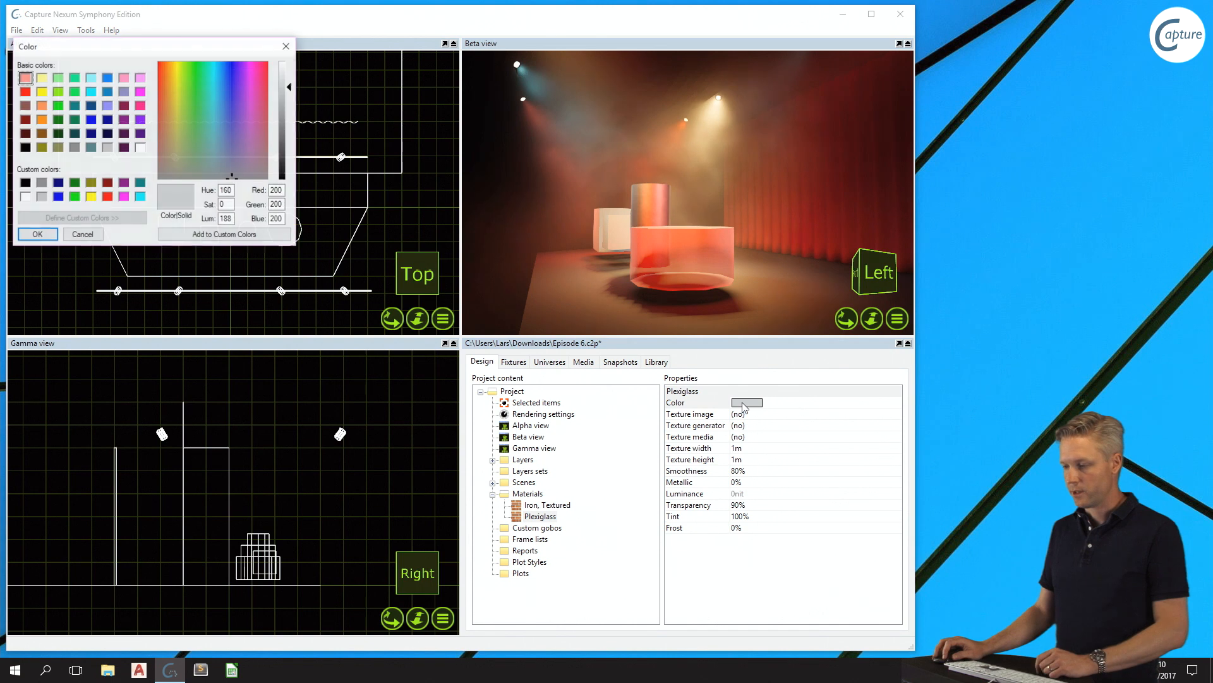
left_click(193, 75)
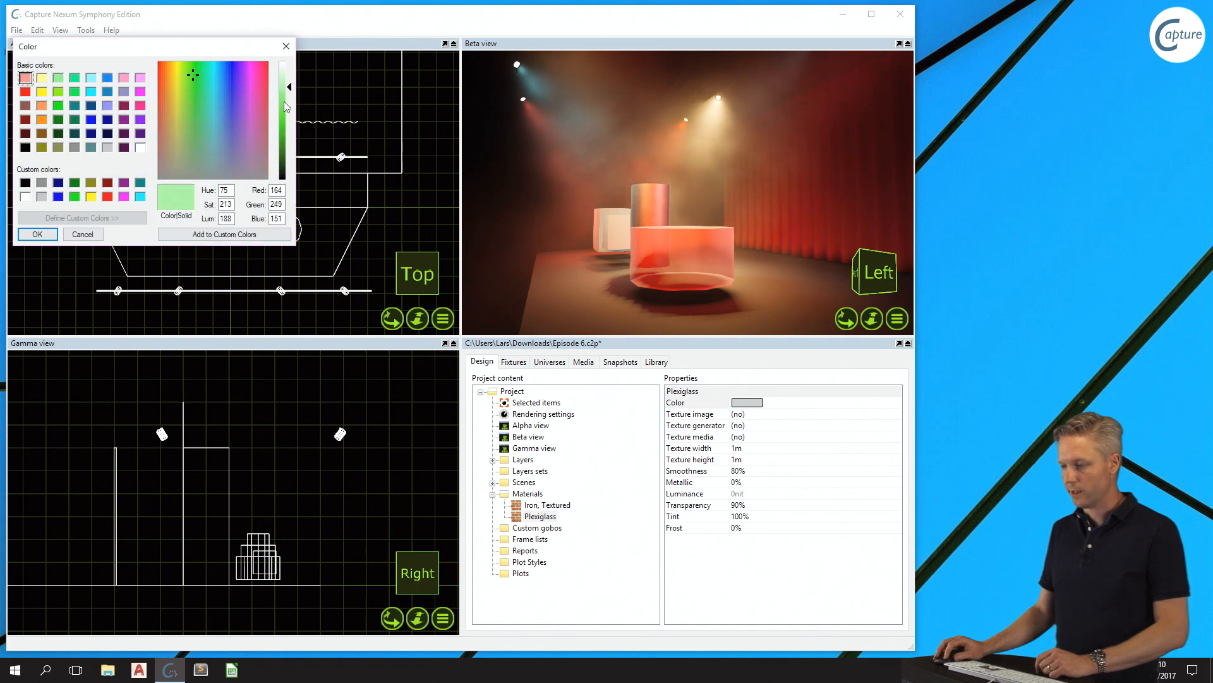
left_click(38, 234)
middle_click_drag(652, 253, 594, 252)
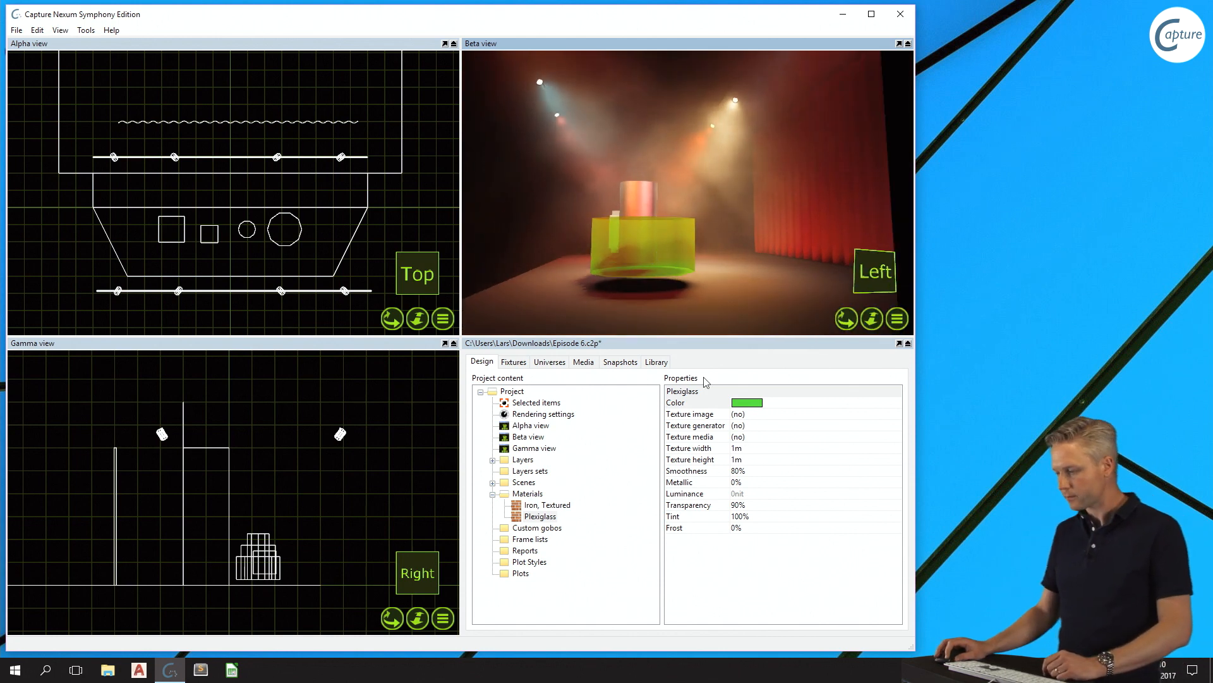
Step: Set the Plexiglass material's tint to 0% and look at the objects through the green drum
left_click(773, 517)
type("0")
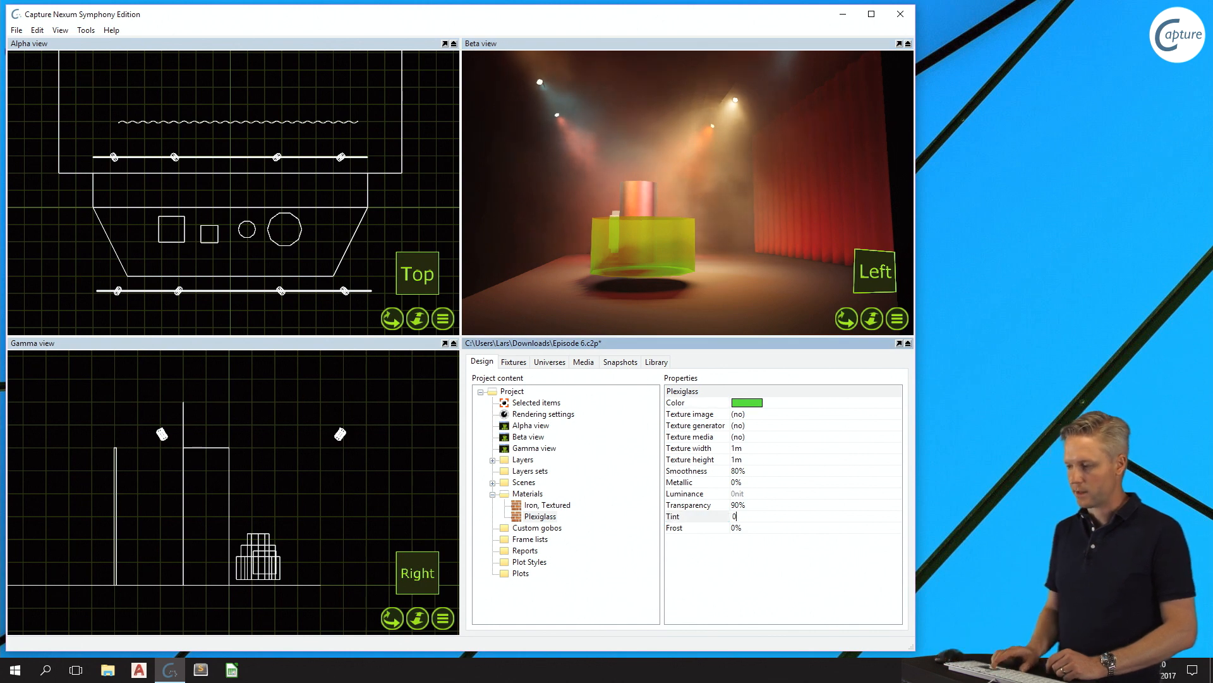
key("Return")
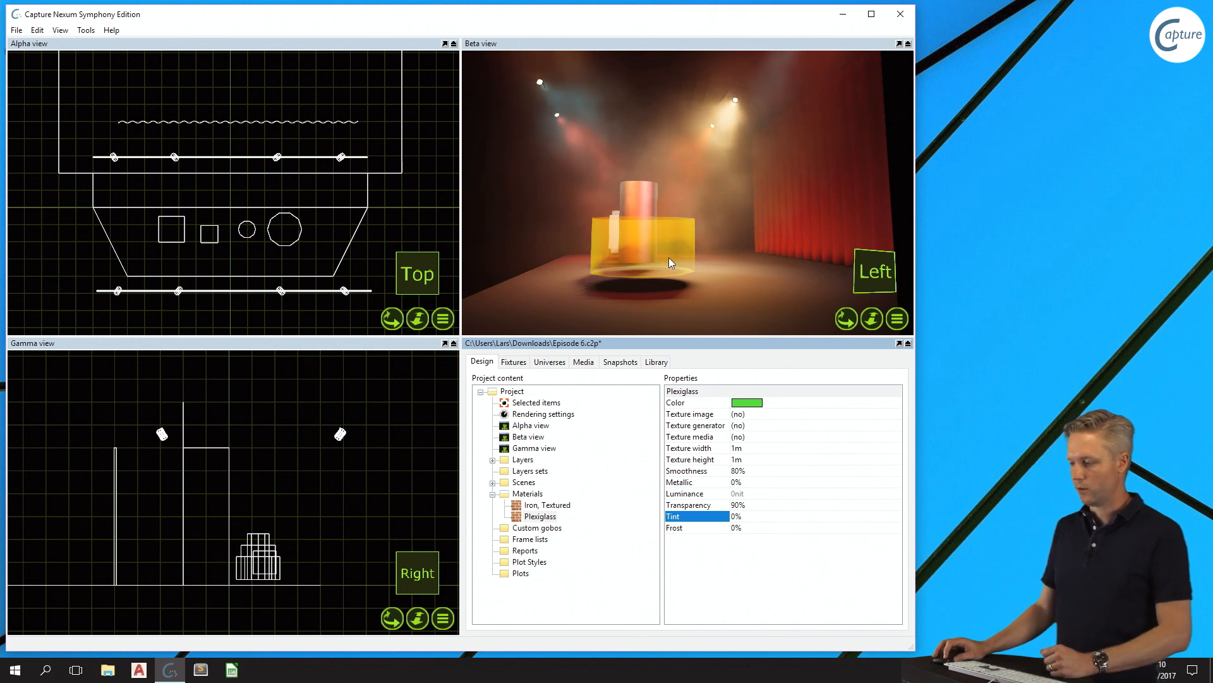
middle_click_drag(666, 242, 695, 244)
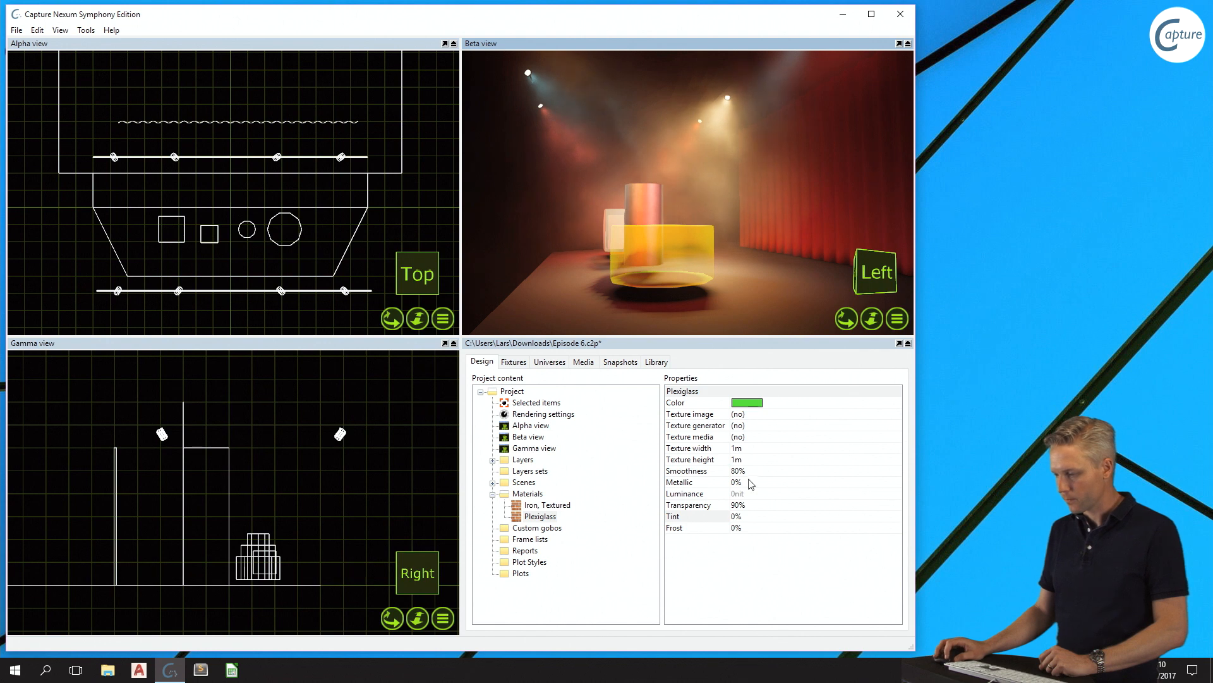
Step: Try the Plexiglass material's frost at 30%, 60% and 100%, and set it back to 0%
left_click(777, 528)
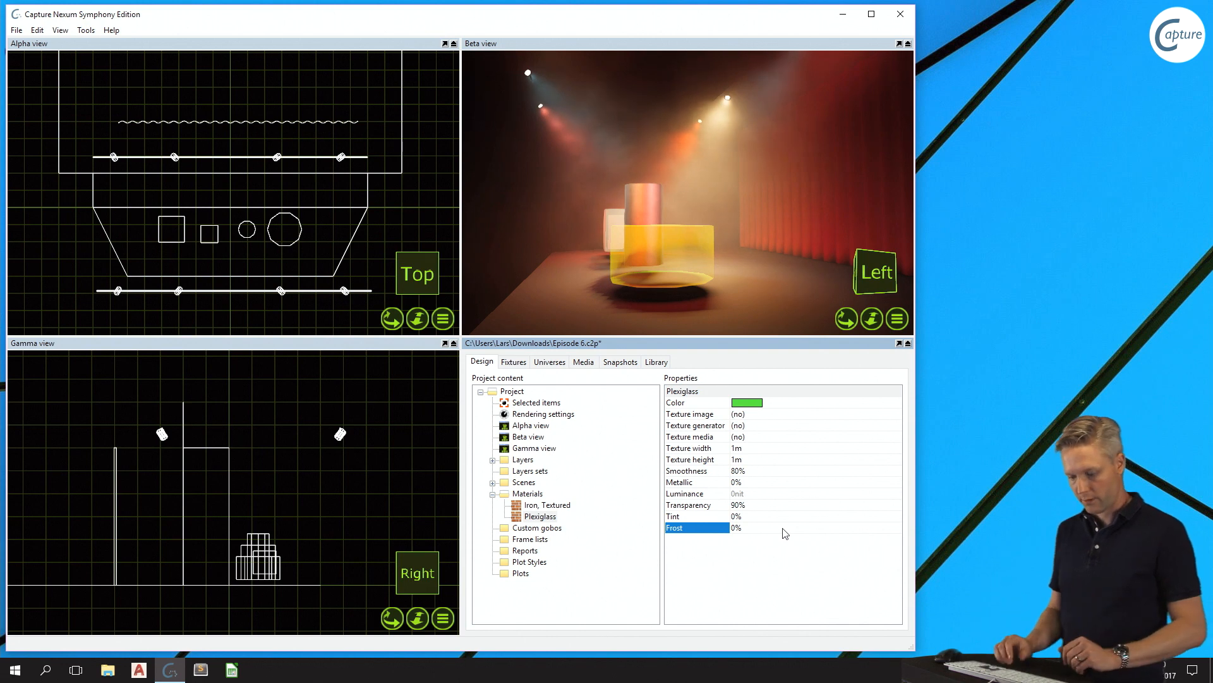
key("Return")
type("30")
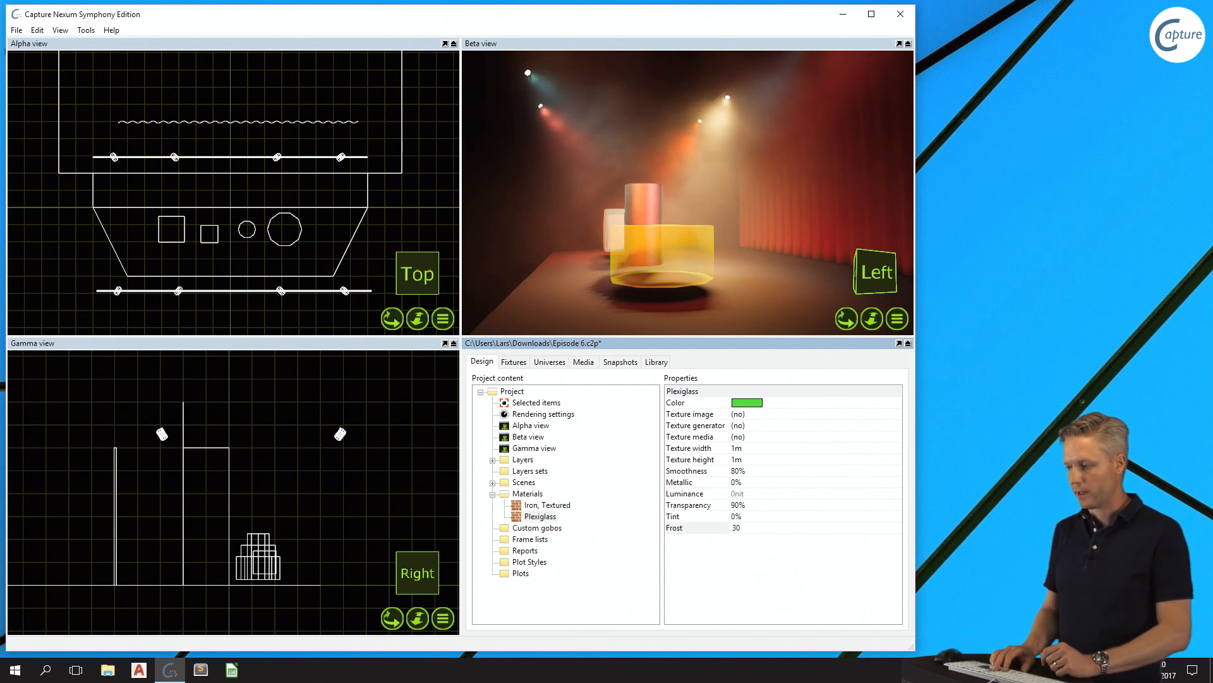
key("Return")
key("Return")
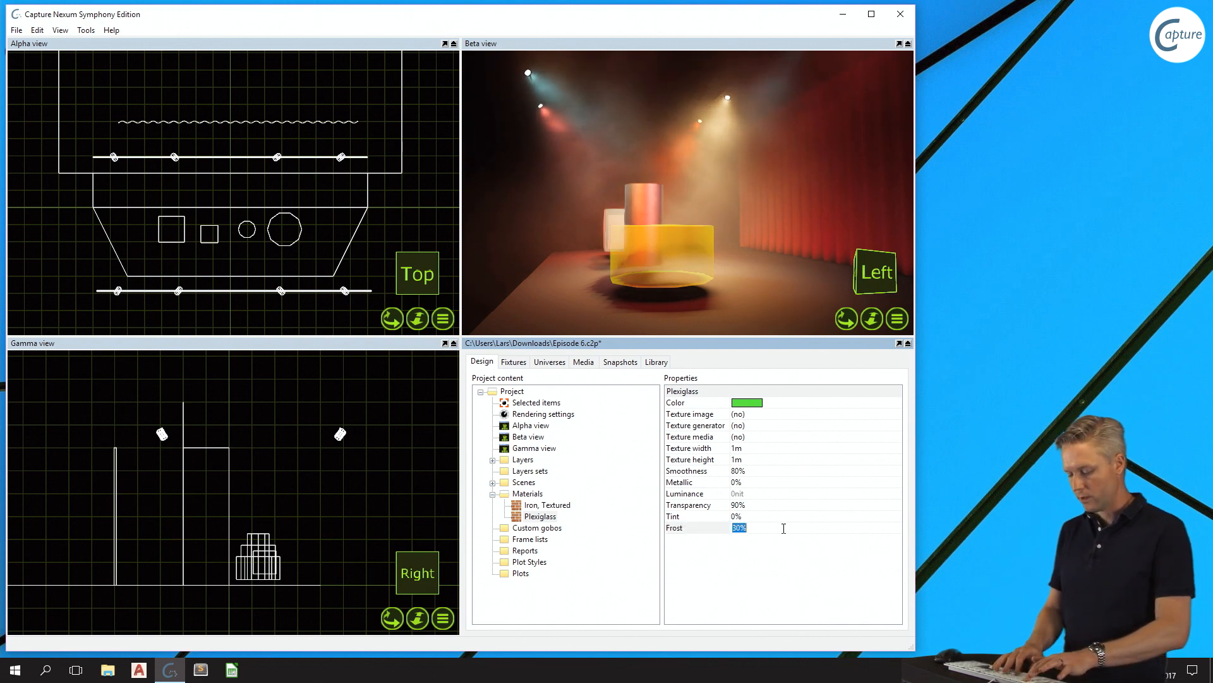
type("60")
key("Return")
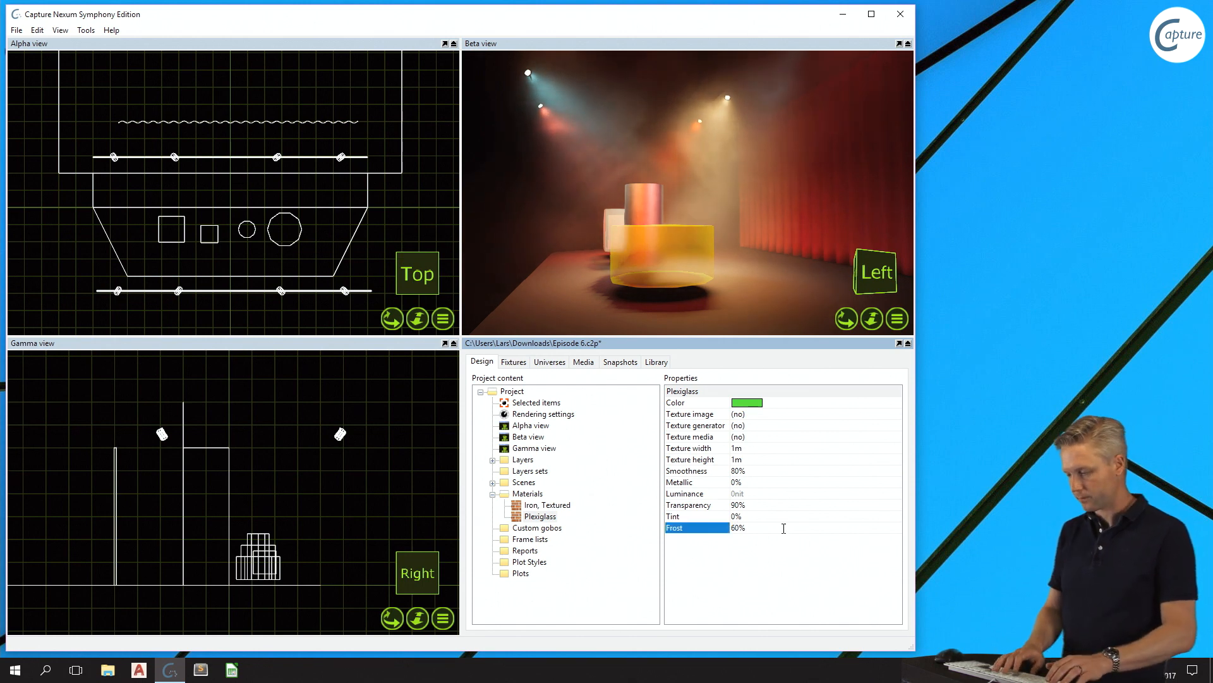
key("Return")
type("100")
key("Return")
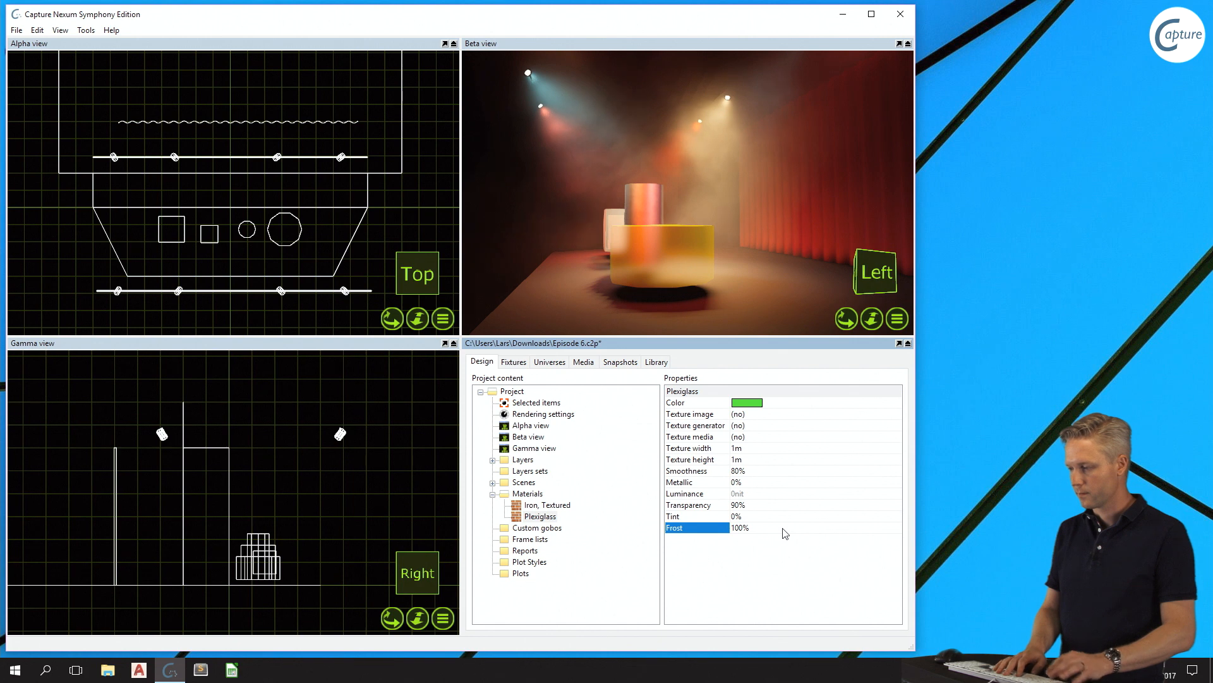
key("Return")
type("0")
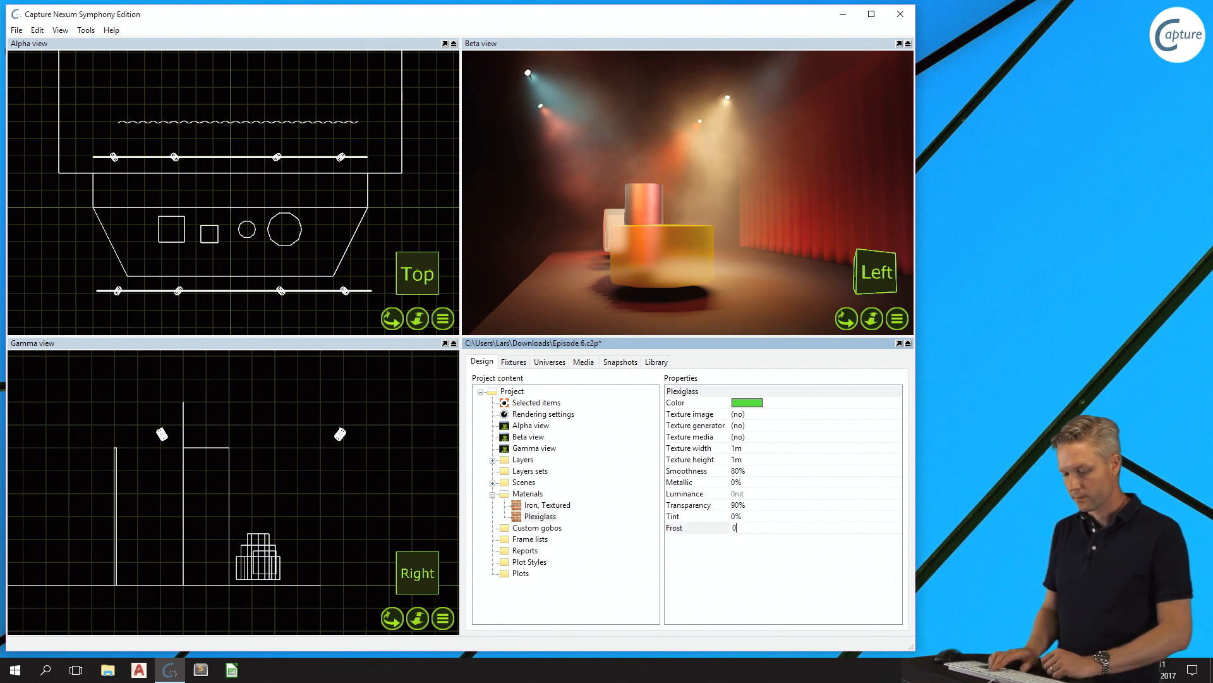
key("Return")
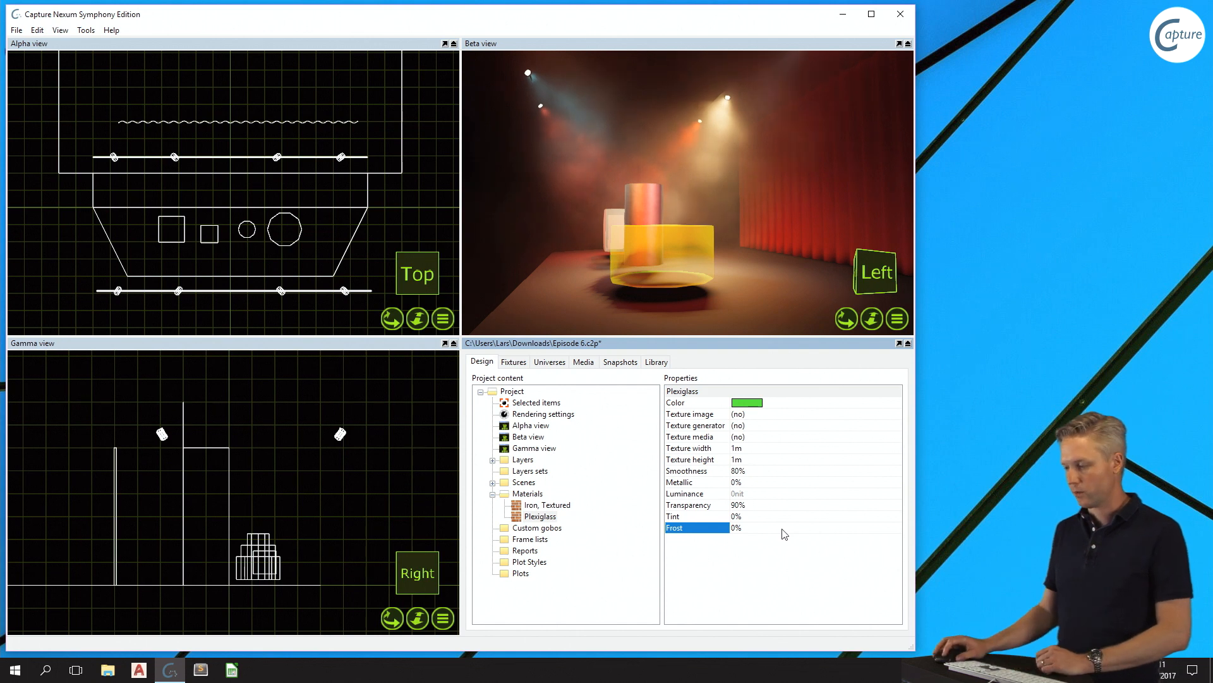
Step: Add a new material to the project and name it King
left_click(529, 495)
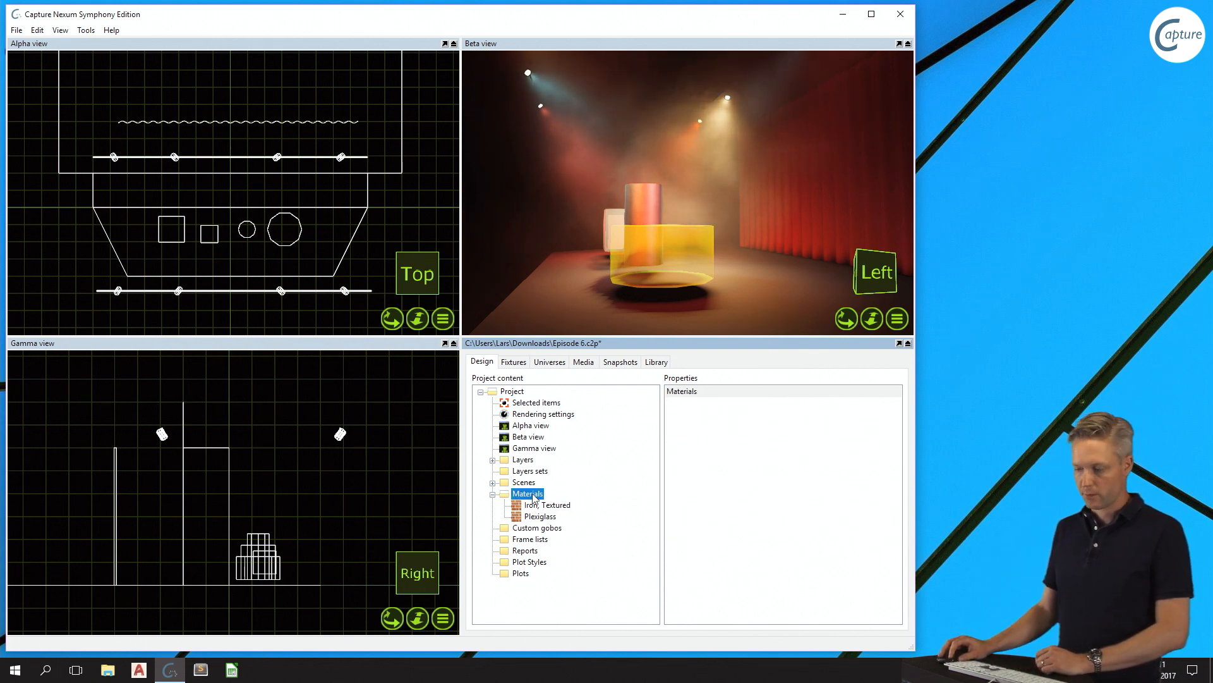
right_click(534, 496)
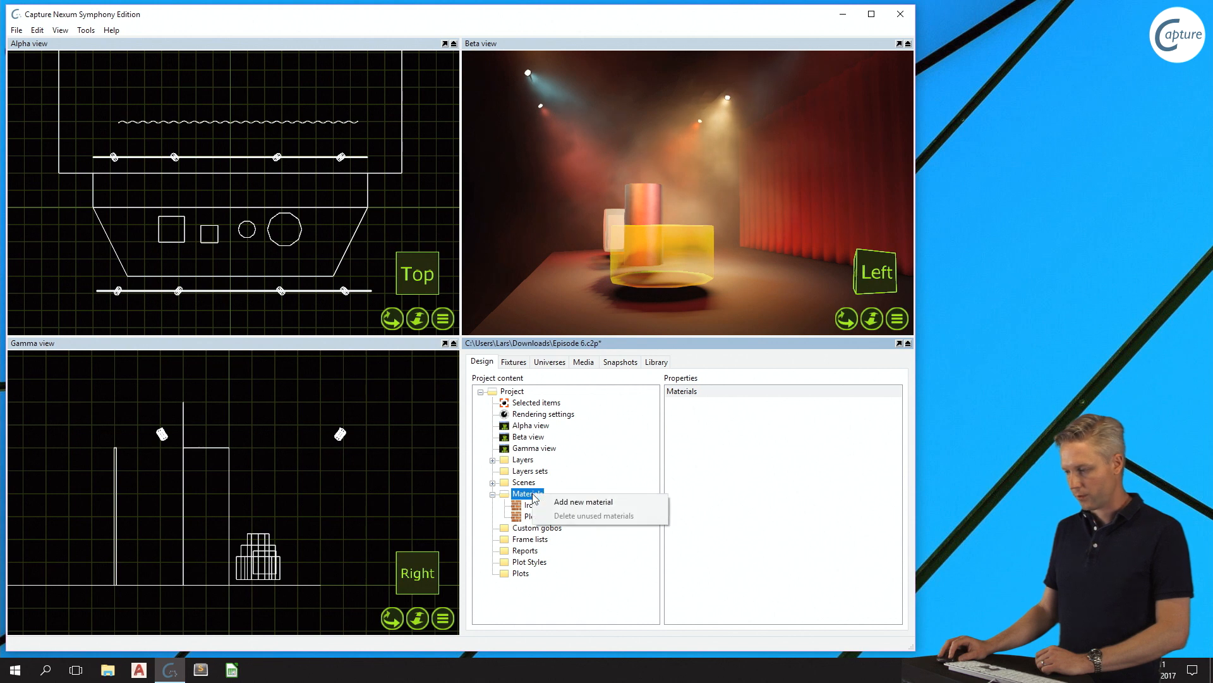
left_click(607, 504)
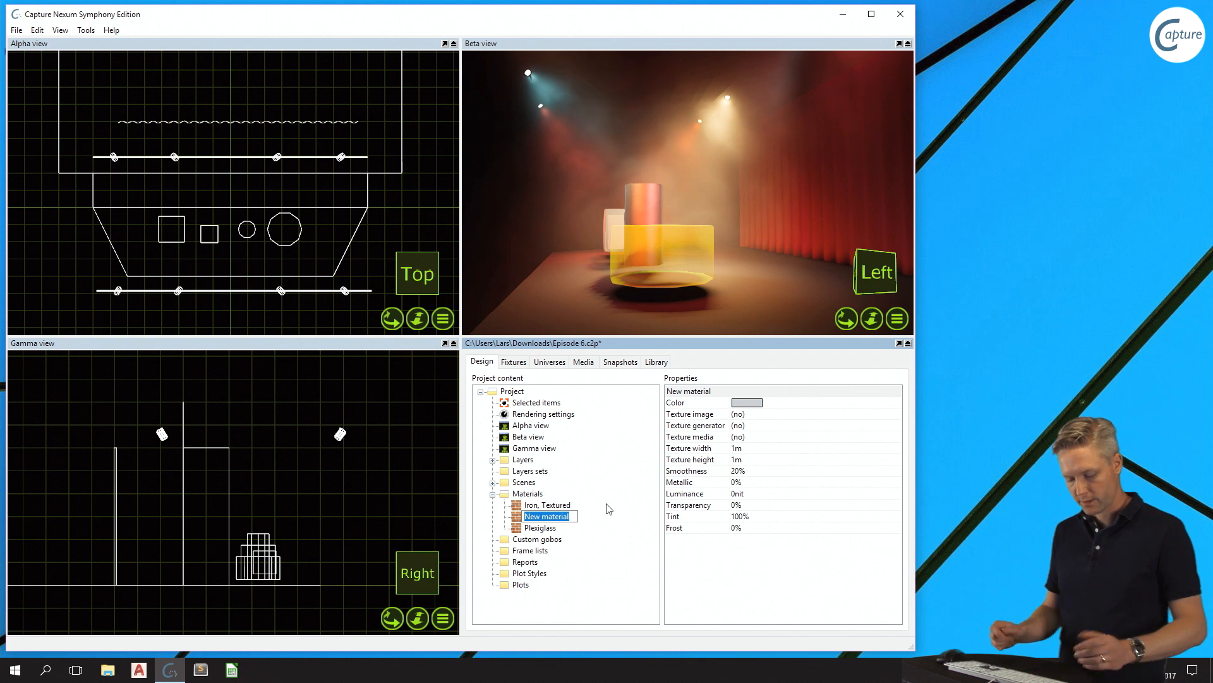
type("King")
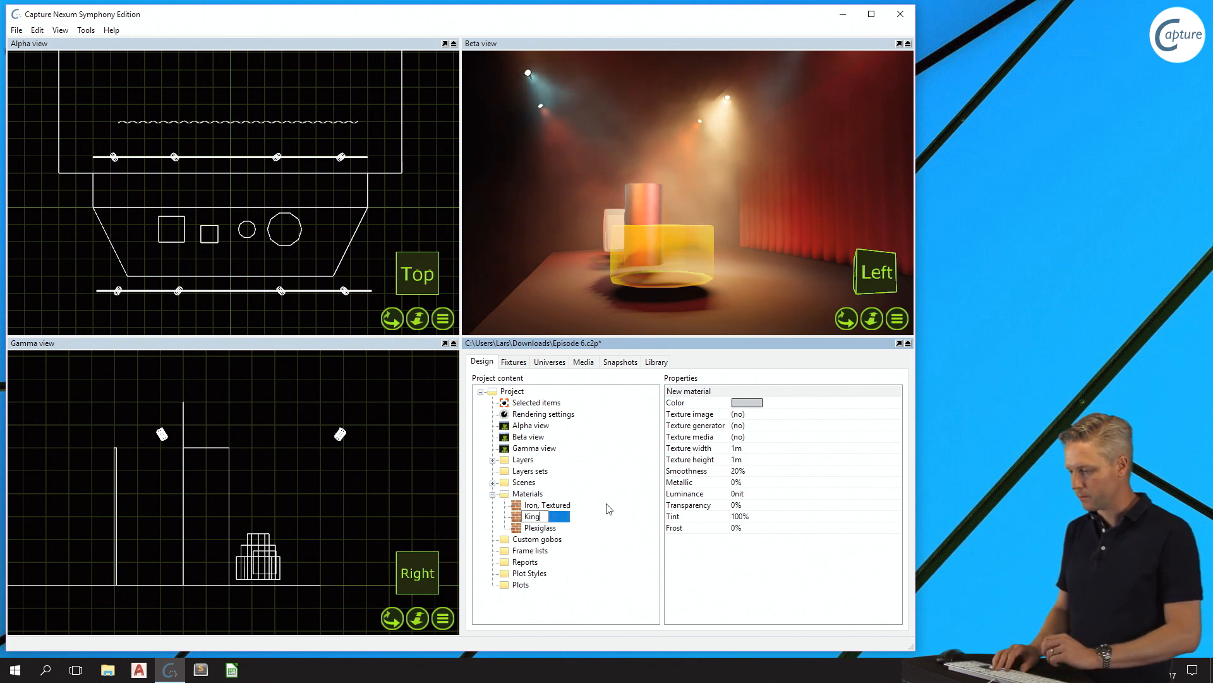
key("Return")
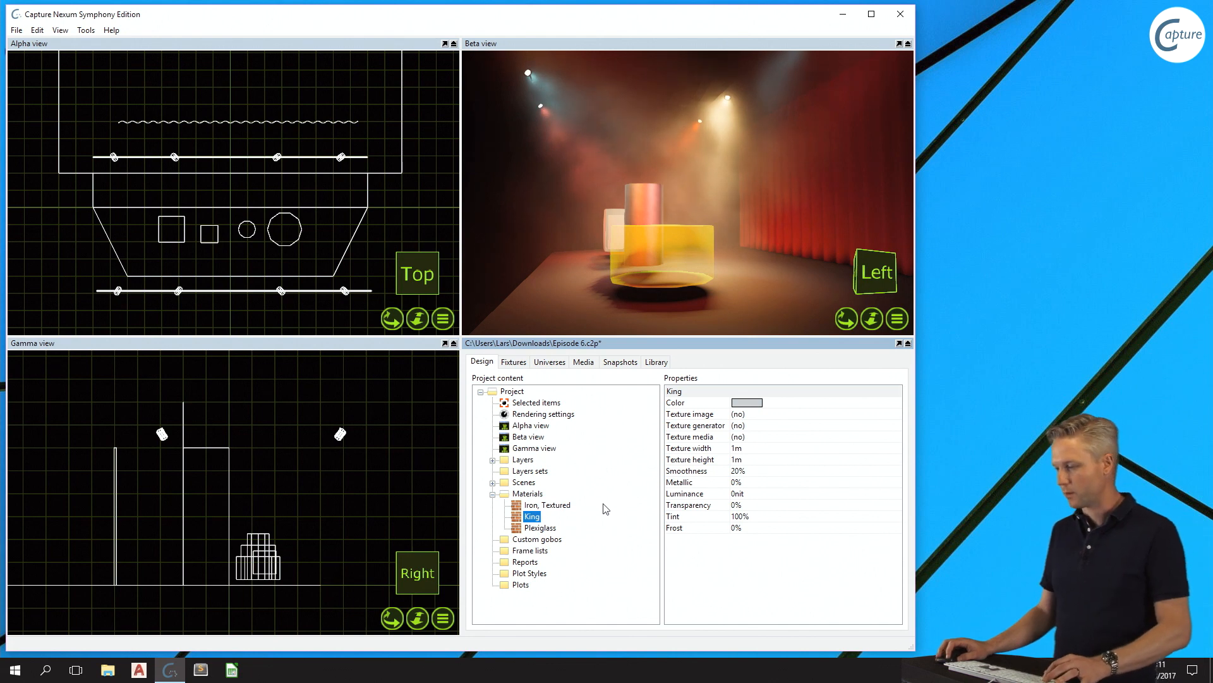
Step: Load King.png from the Downloads folder as the King material's texture image
left_click(718, 416)
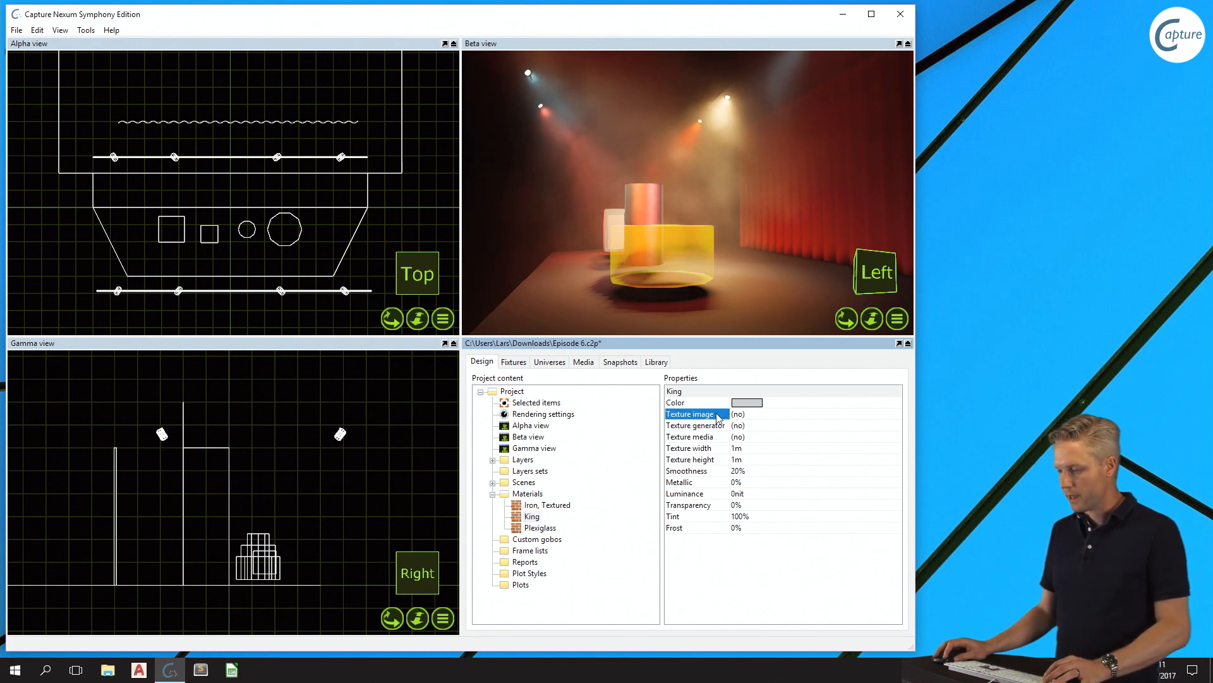
left_click(749, 406)
key("Escape")
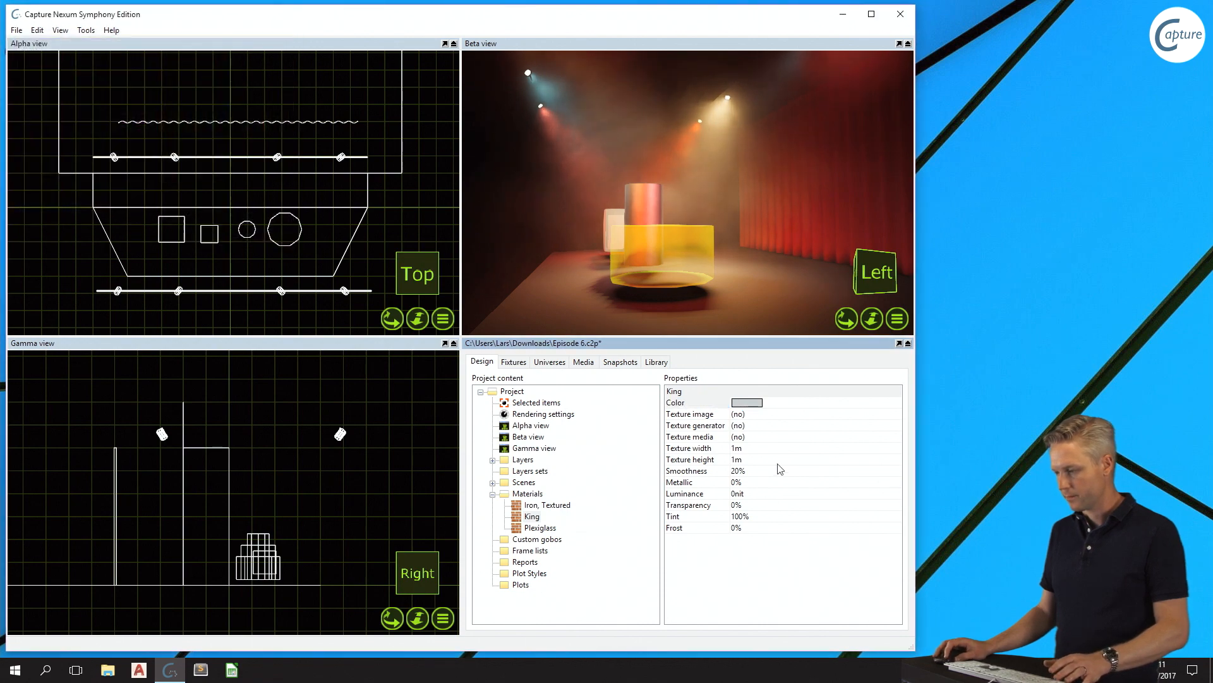
left_click(736, 414)
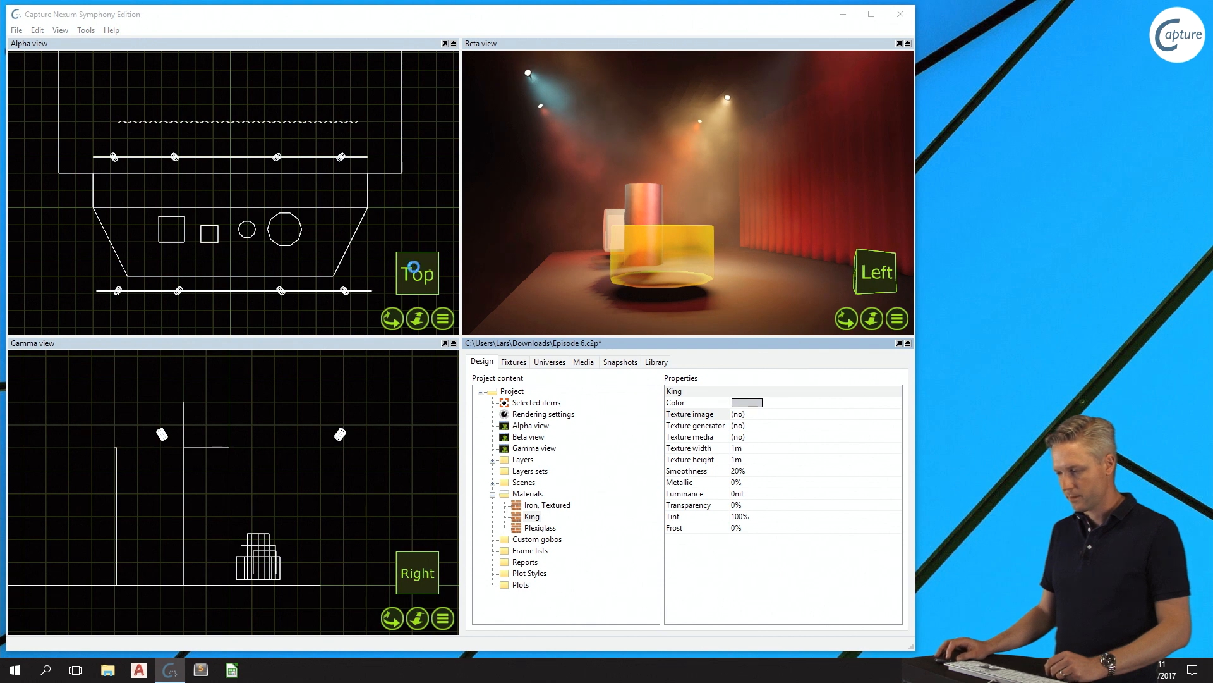
left_click(171, 143)
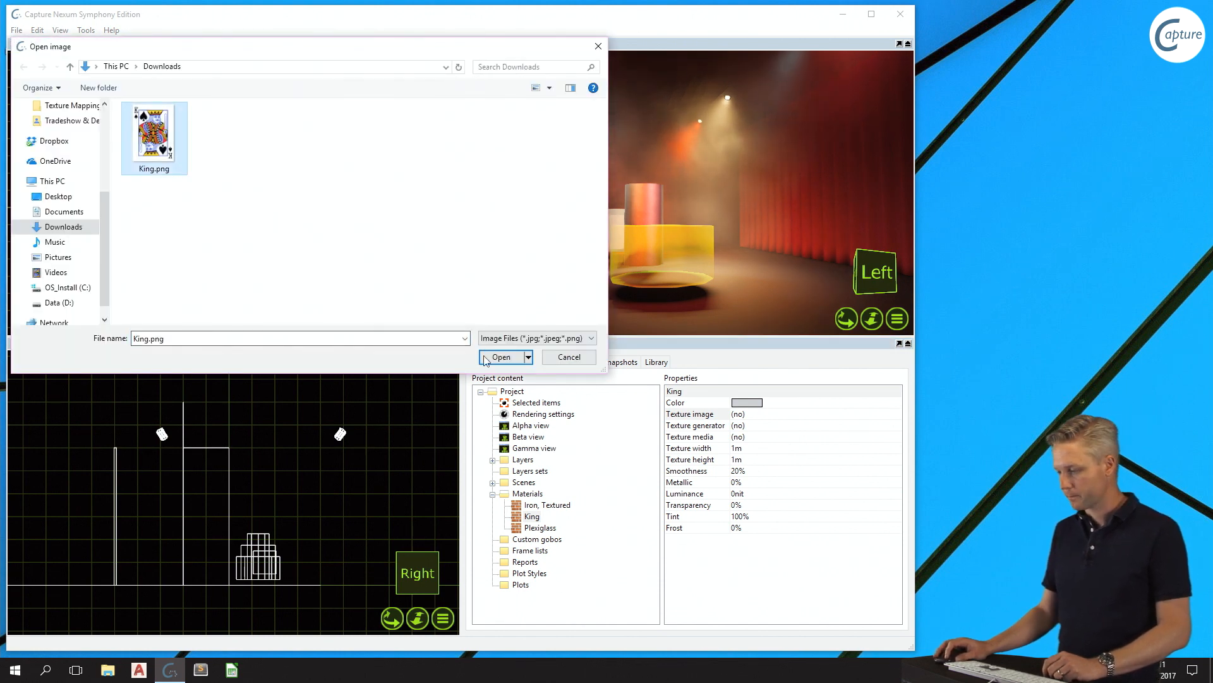
left_click(502, 357)
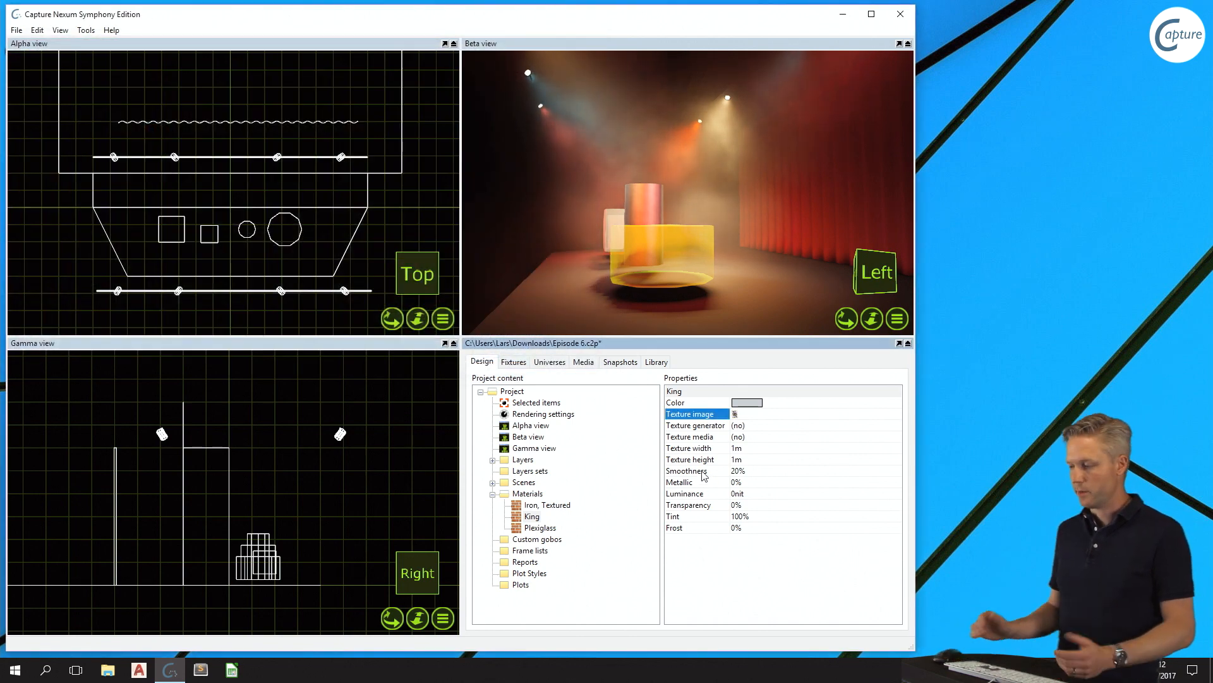
Step: Set the King material's color to pure white (RGB 255, 255, 255)
left_click(742, 403)
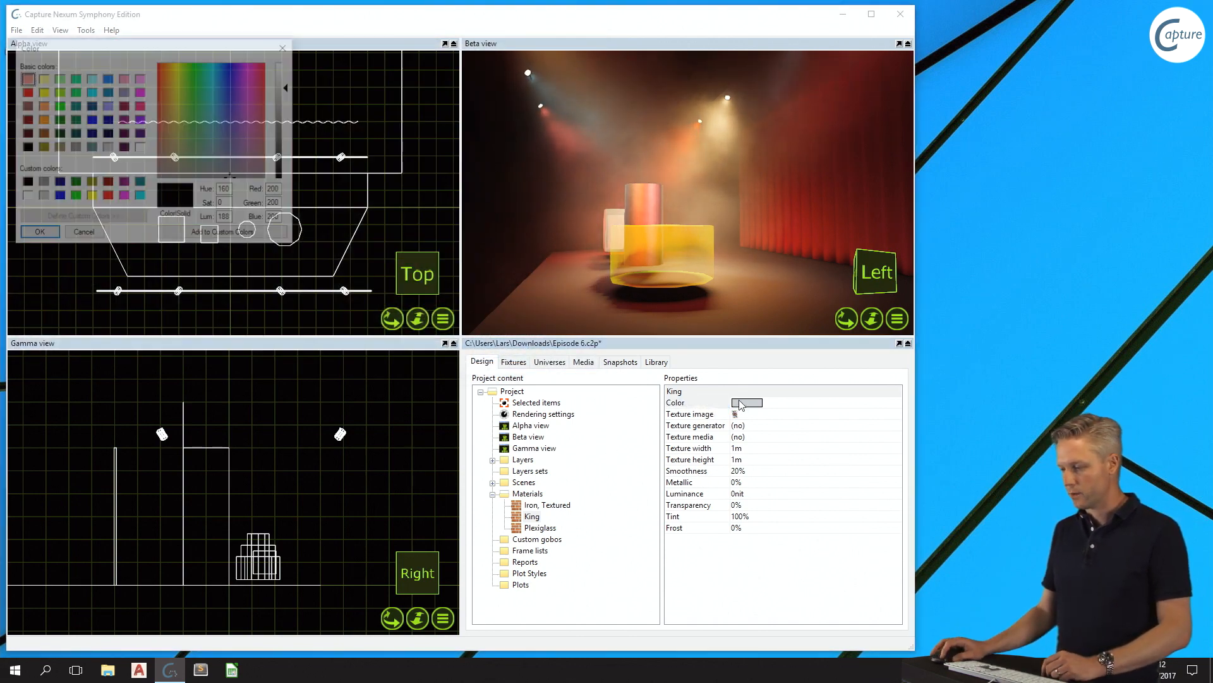
left_click(288, 71)
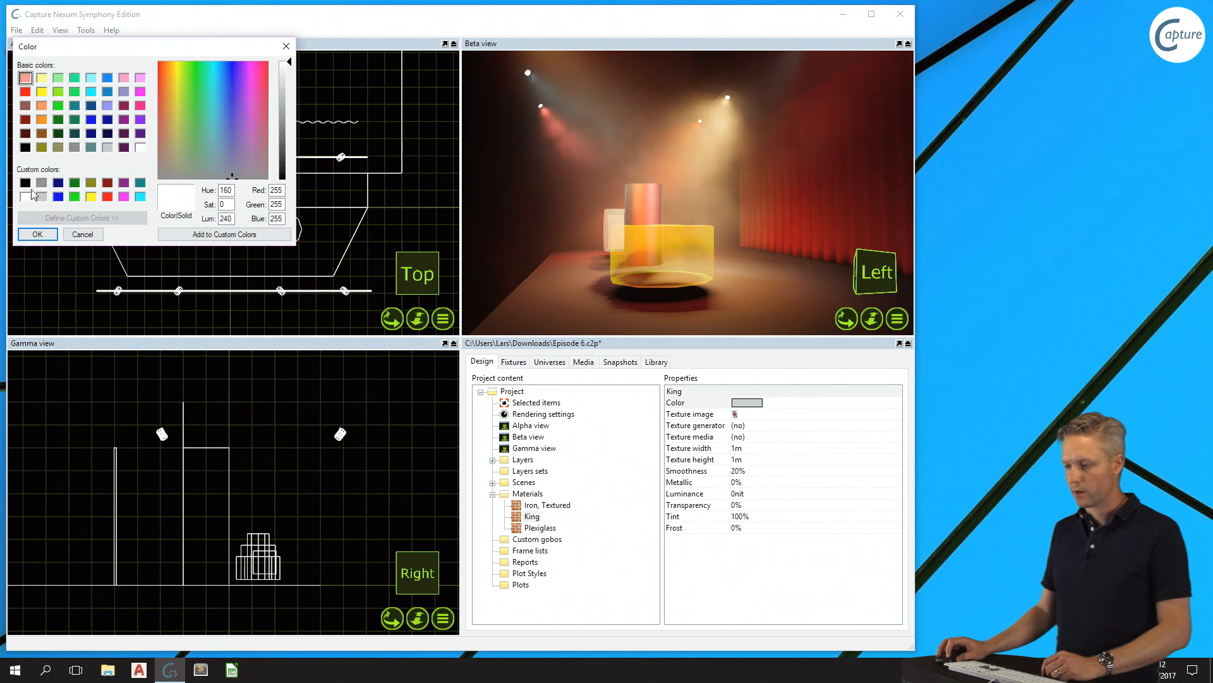
left_click(36, 235)
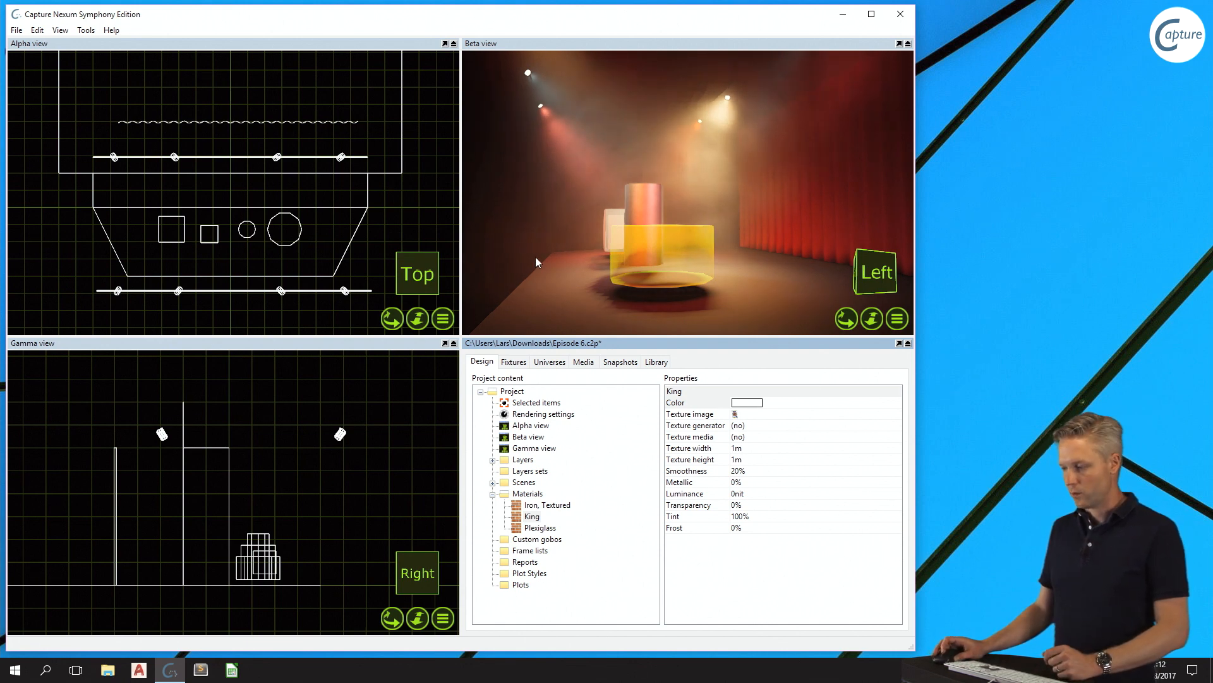
Step: Apply the King material to the large box on stage and inspect its texture from the front and above
middle_click_drag(536, 257, 567, 308)
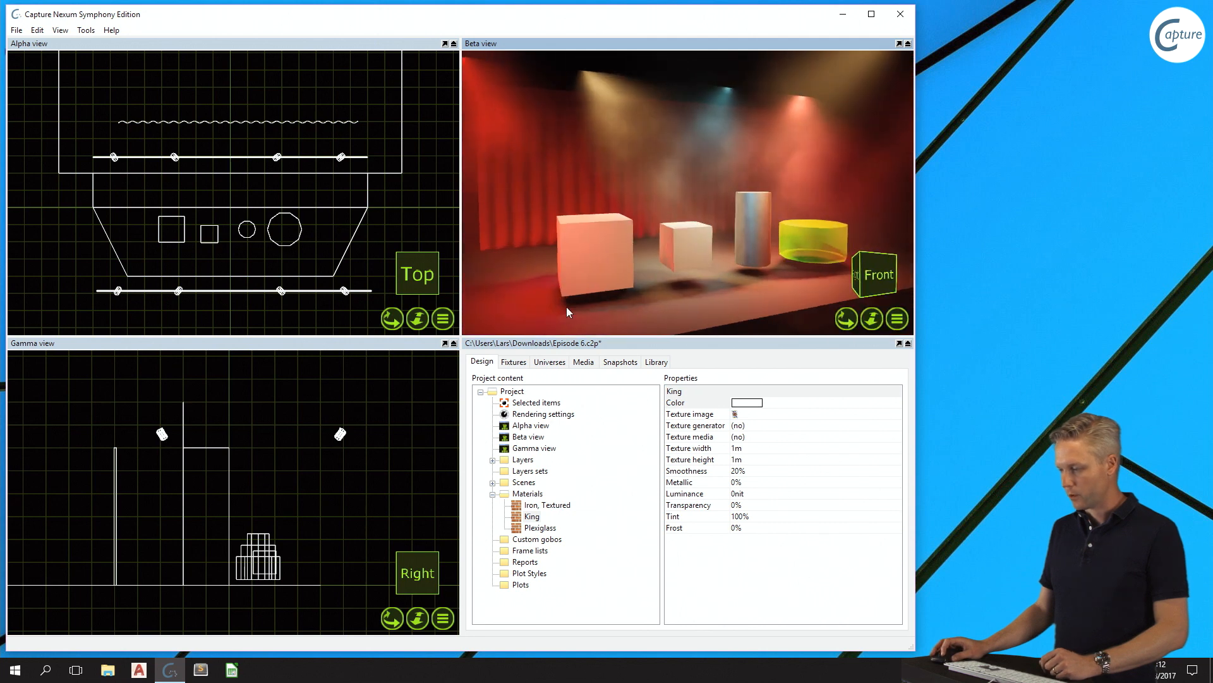
left_click_drag(532, 517, 597, 260)
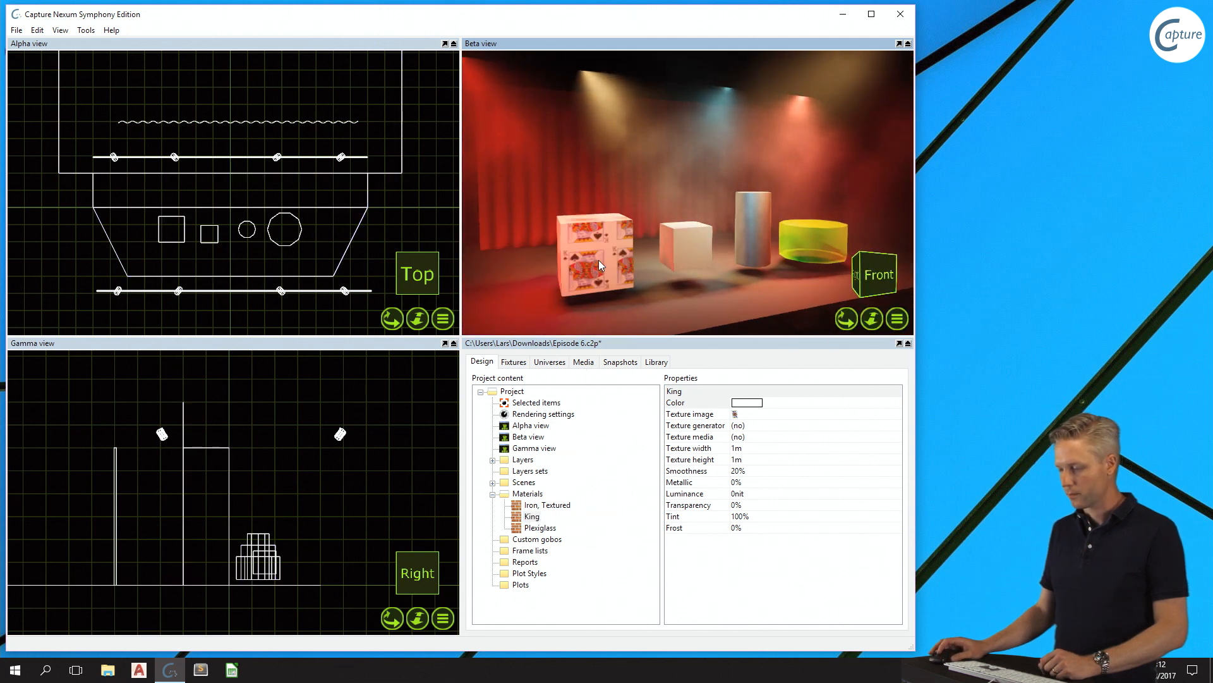
scroll(588, 265, "up", 5)
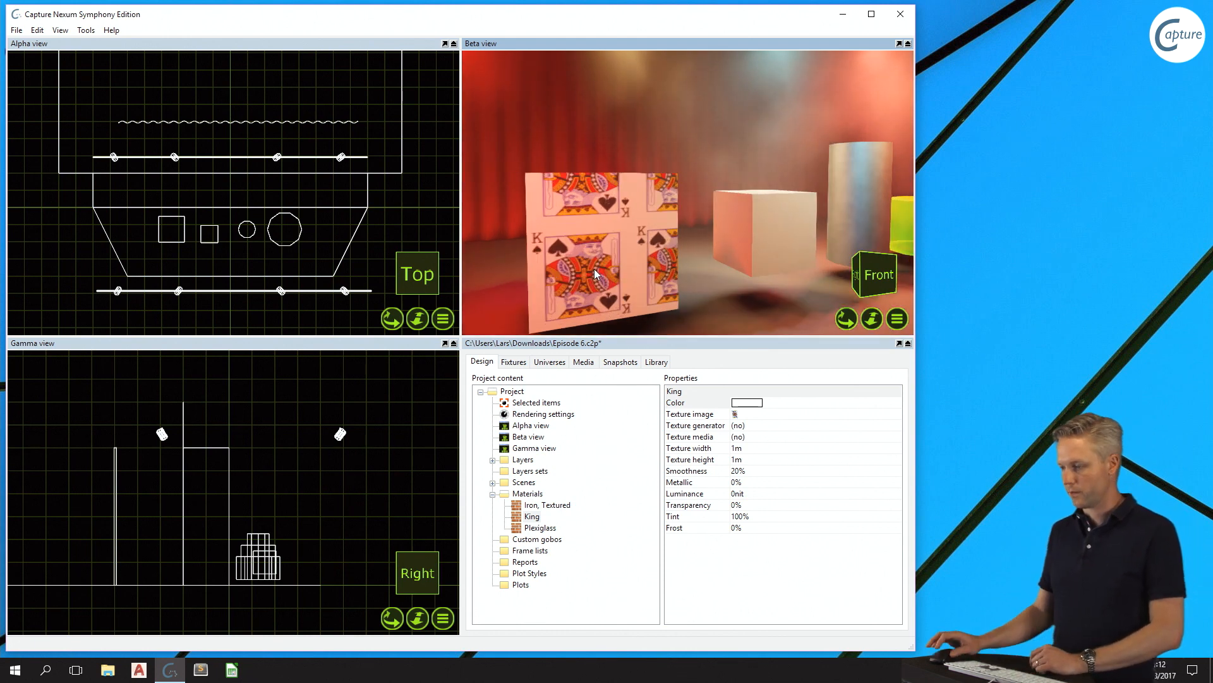
mouse_move(844, 321)
left_mouse_down()
mouse_move(870, 321)
mouse_move(828, 314)
left_mouse_up()
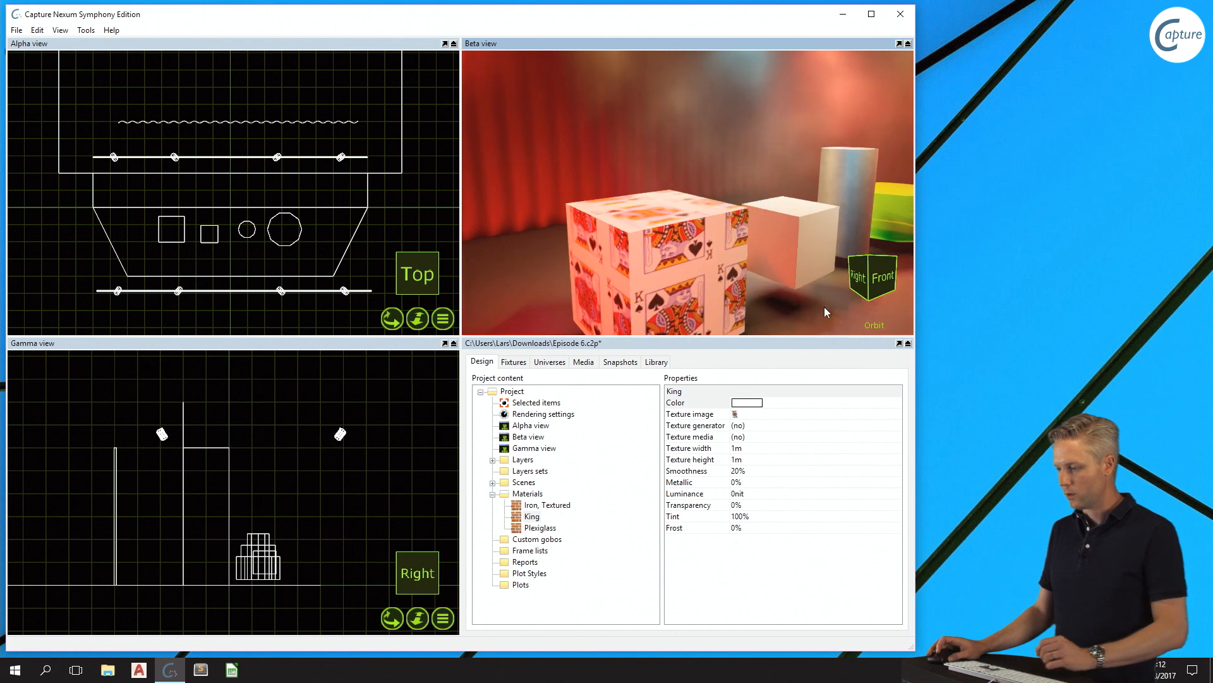
right_click_drag(736, 267, 735, 190)
middle_click_drag(733, 264, 739, 308)
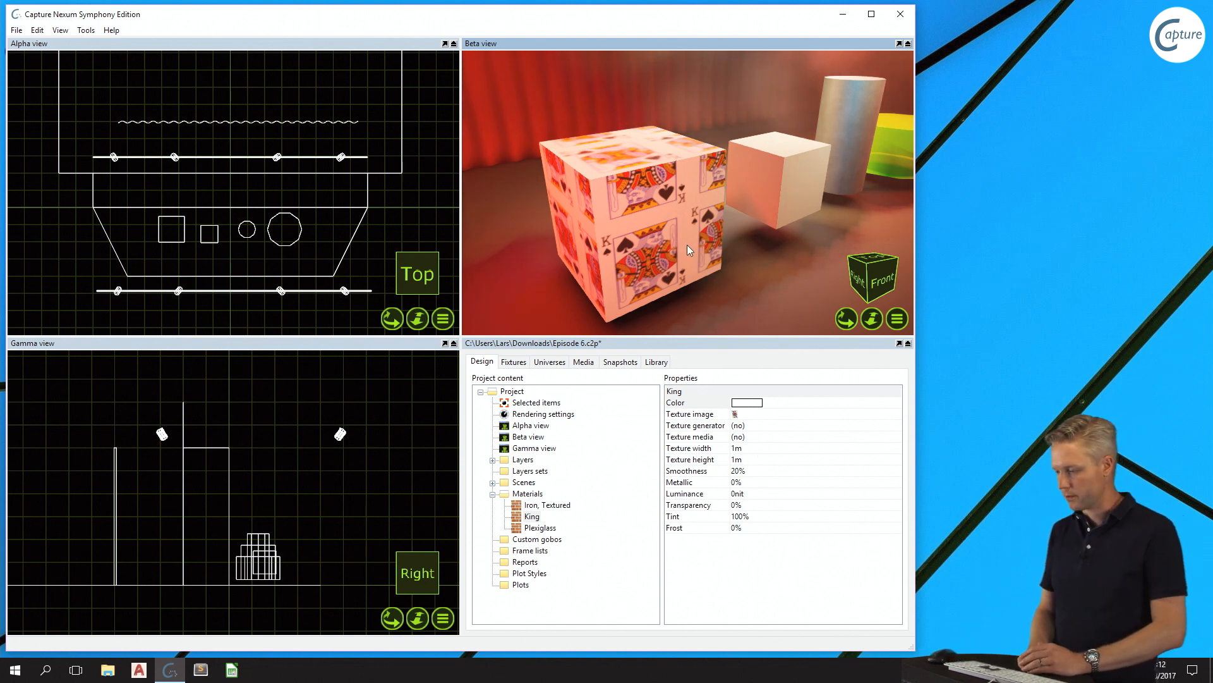
Step: Set the King material's texture width to 0.8 m
left_click(778, 448)
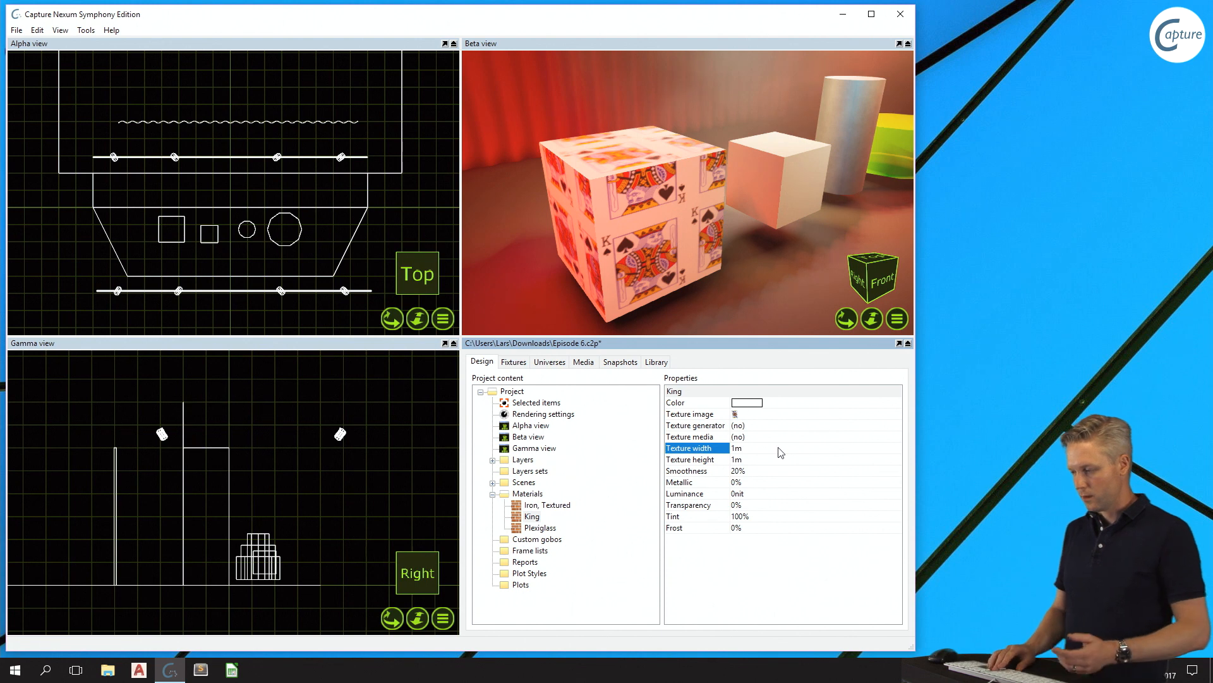
key("Return")
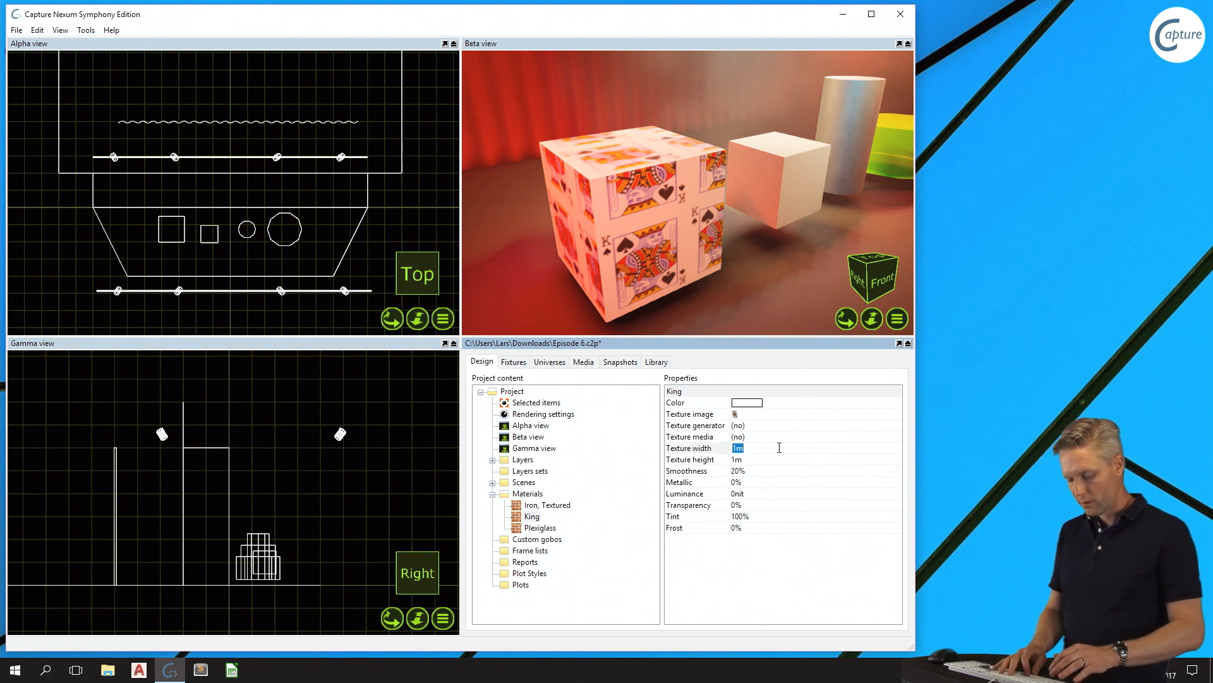
type("0.8")
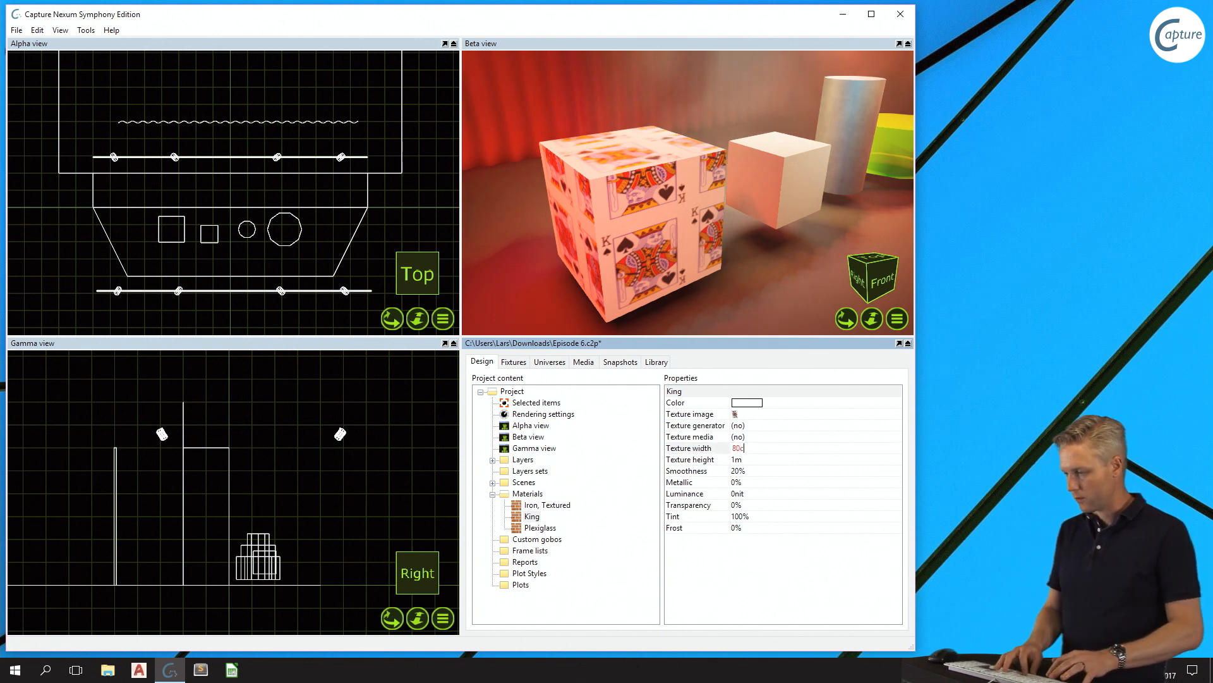
key("Return")
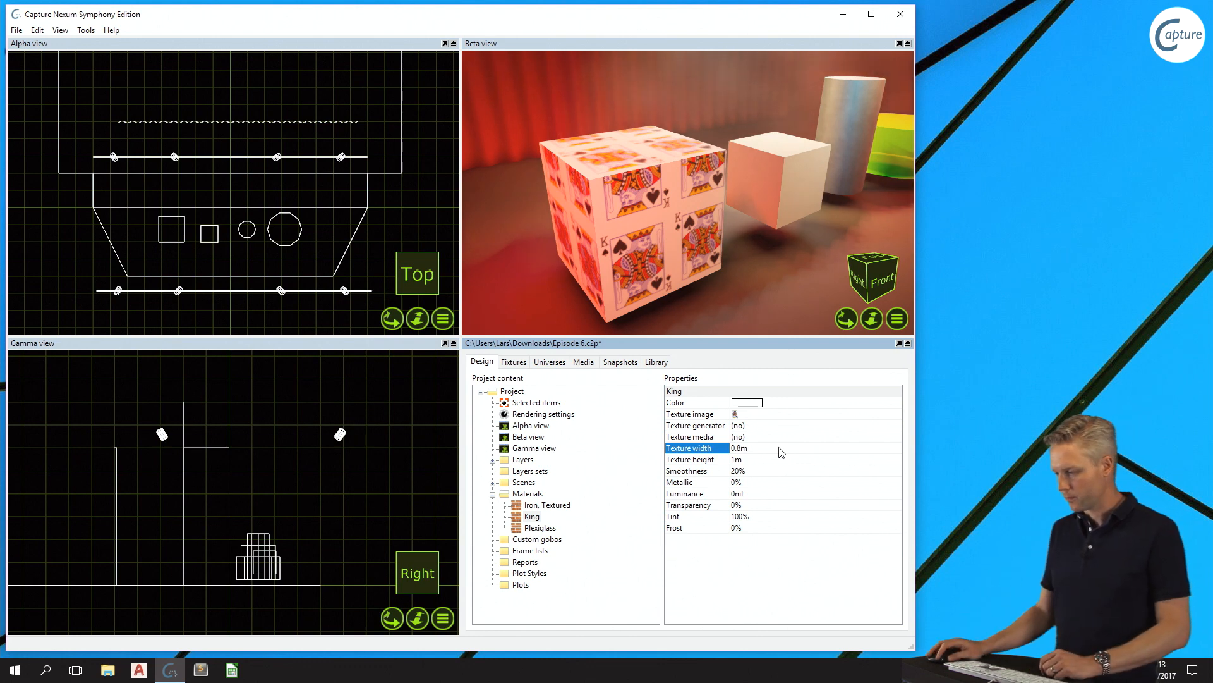
Step: Set the King material's texture width to 1 m
left_click(758, 447)
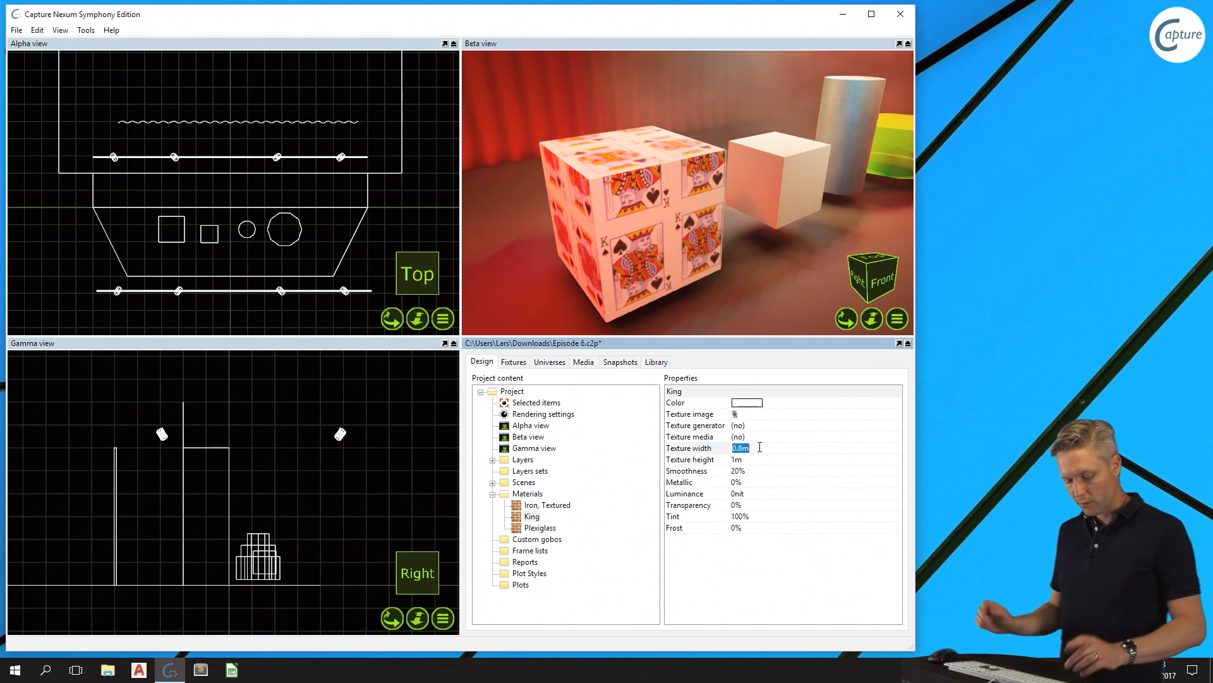
type("1")
key("Return")
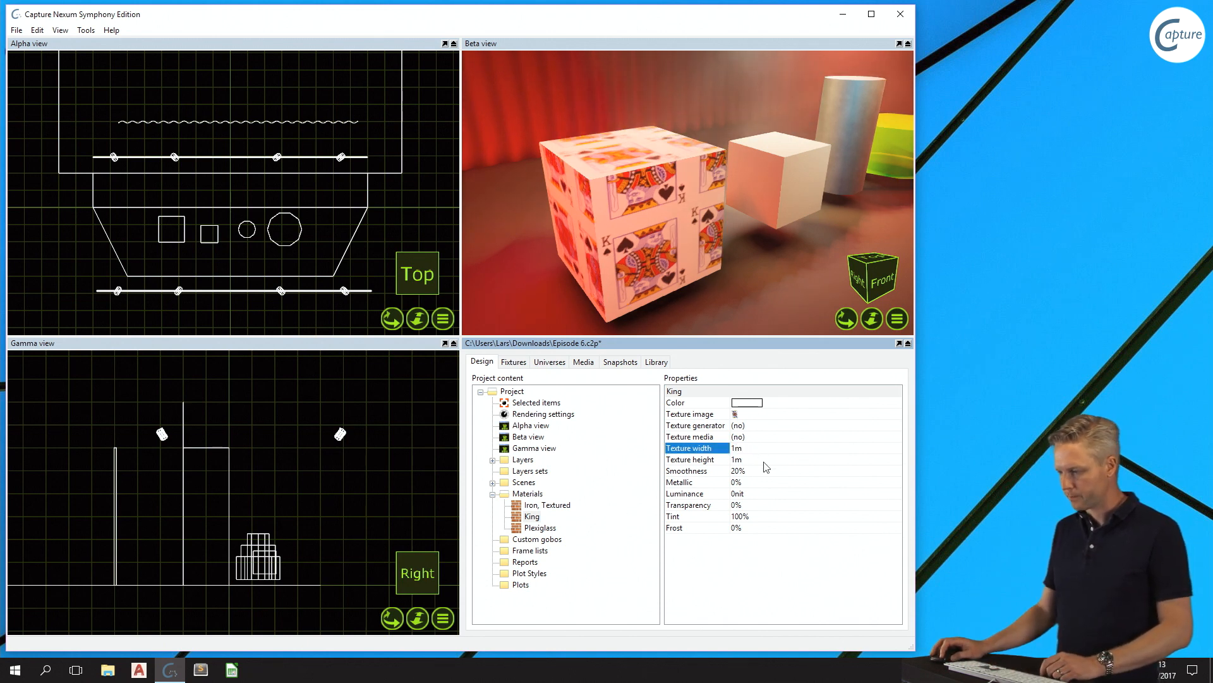
Step: Show the large box from the front in the Alpha view and manually map its material, centering and rotating the card diagonally on the front face
left_click(174, 246)
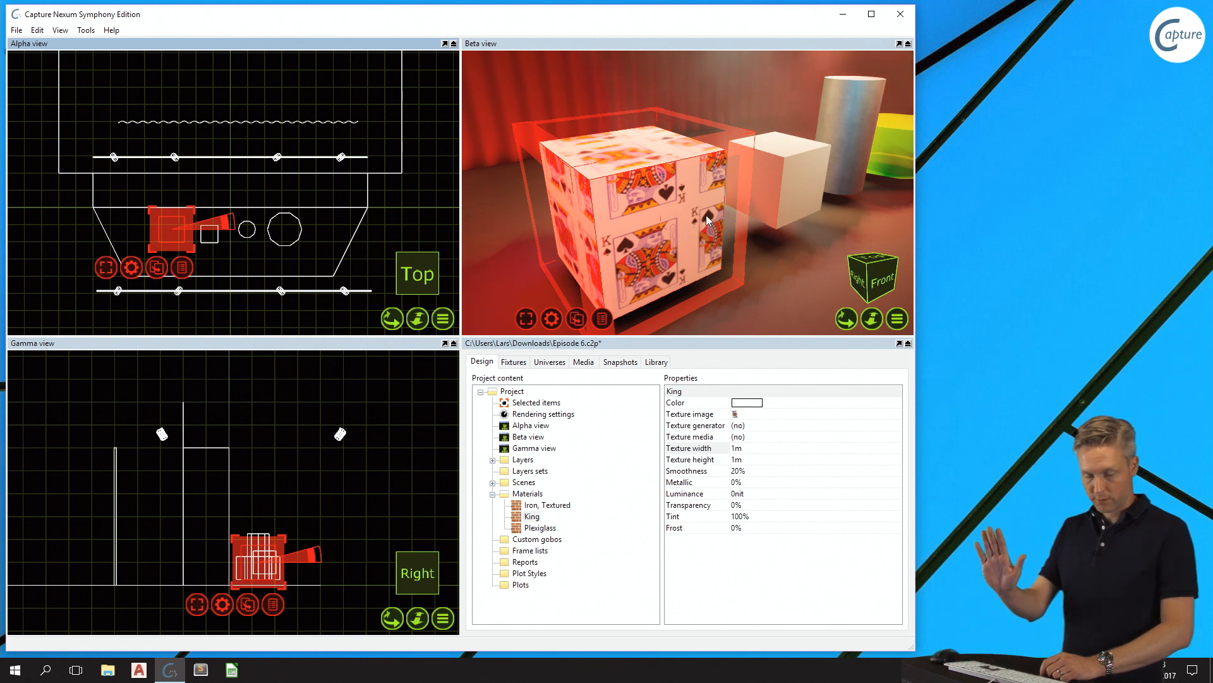
left_click(444, 320)
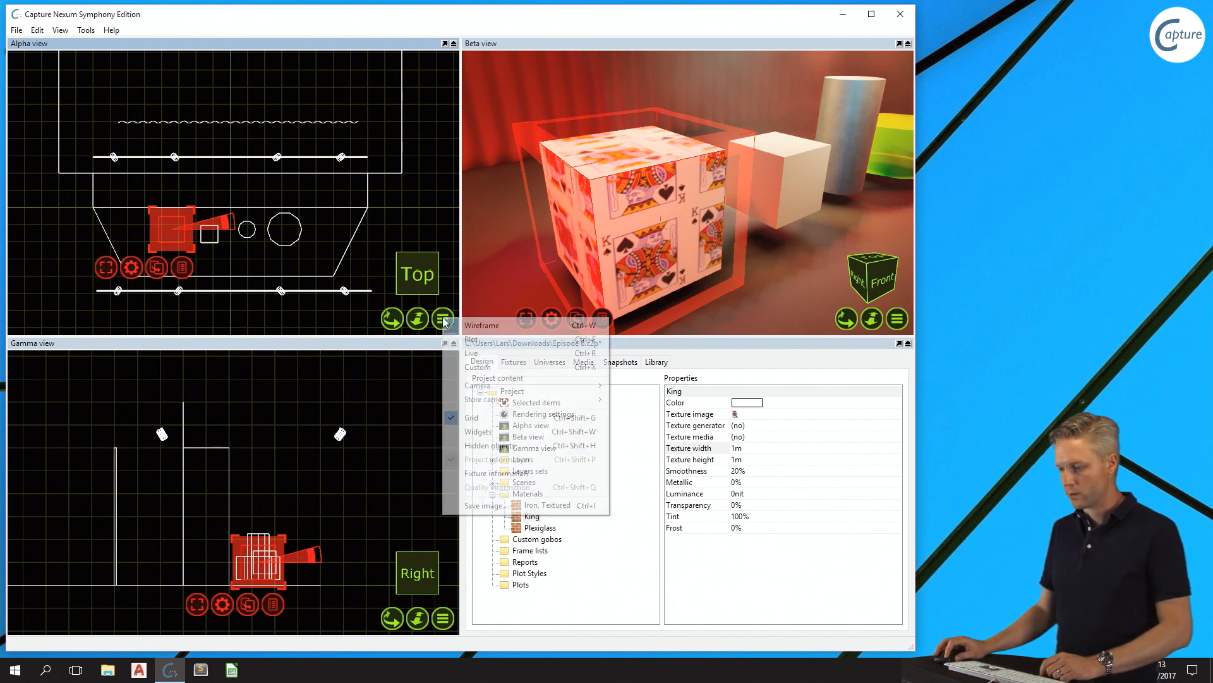
mouse_move(569, 385)
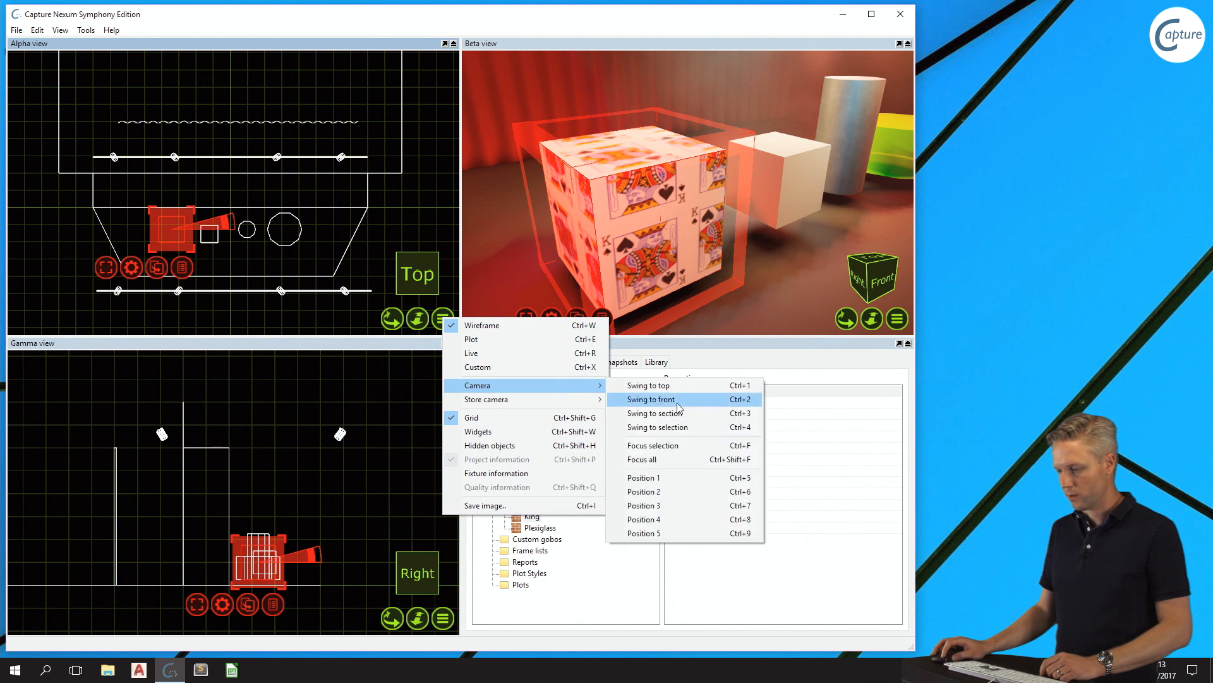
left_click(678, 401)
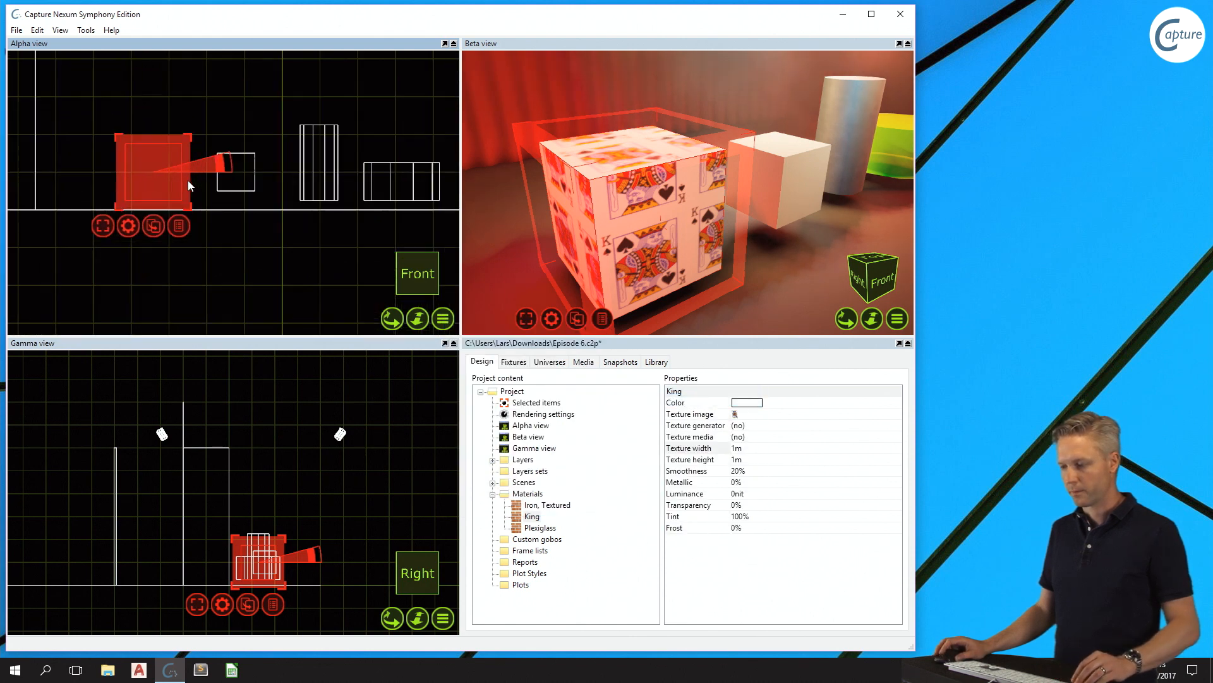
scroll(187, 181, "up", 1)
right_click_drag(183, 170, 227, 226)
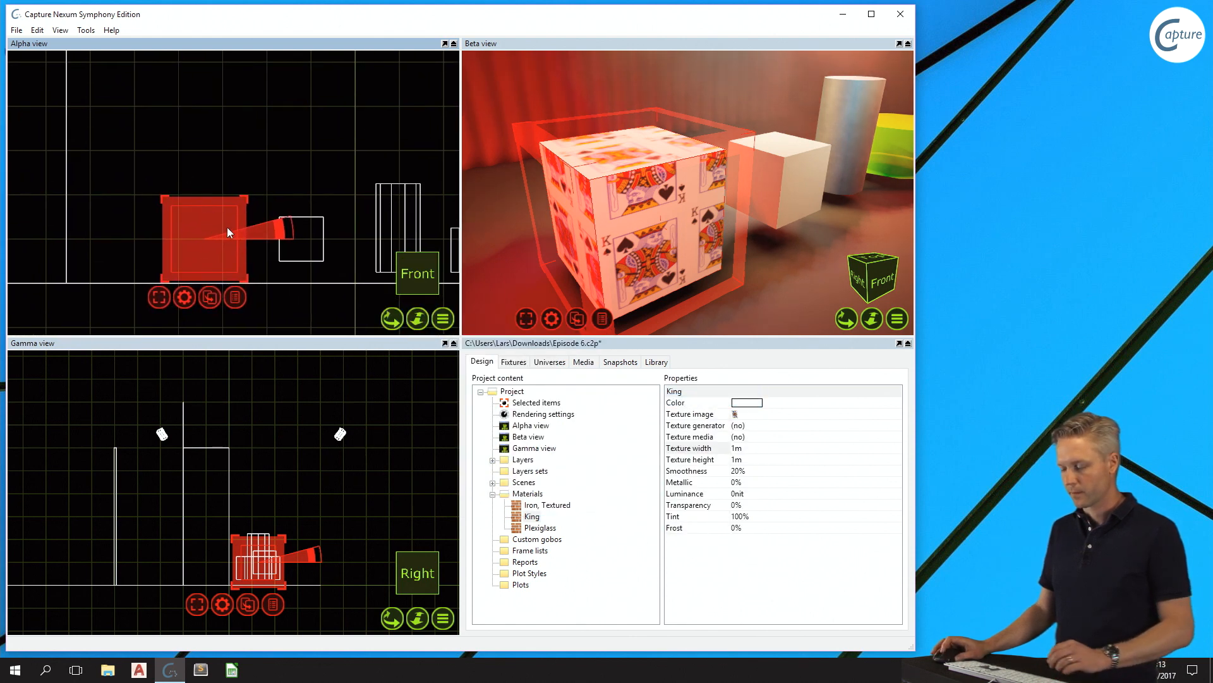
left_click(188, 302)
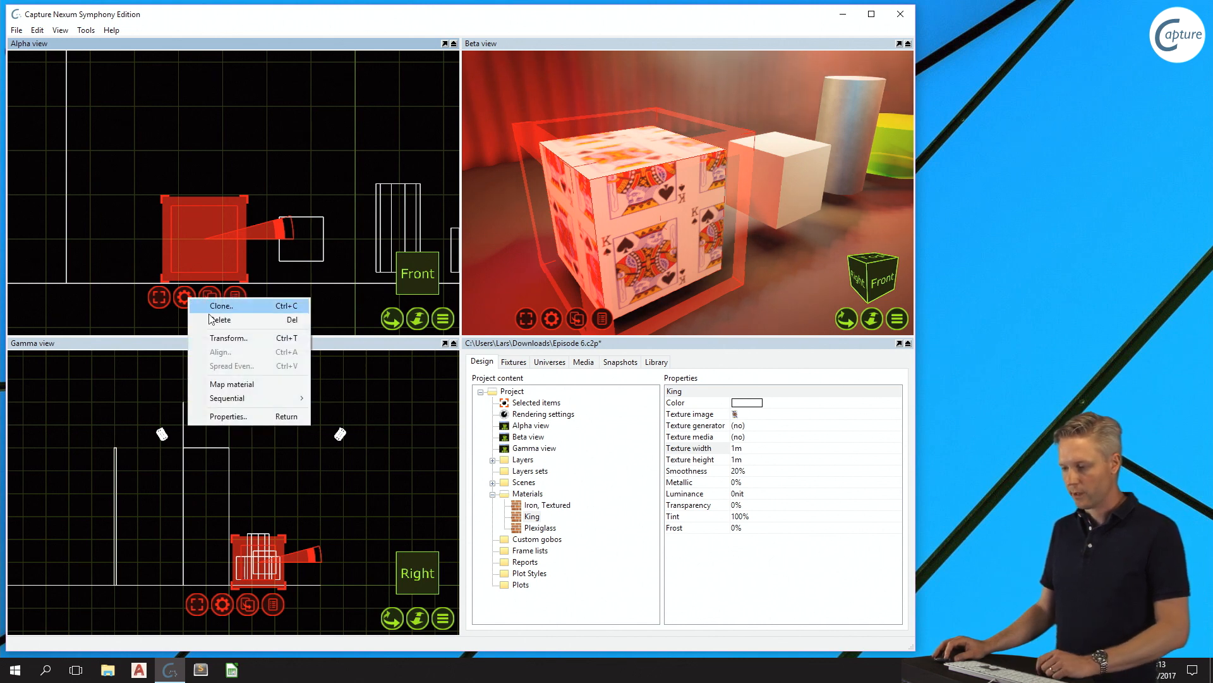
left_click(255, 384)
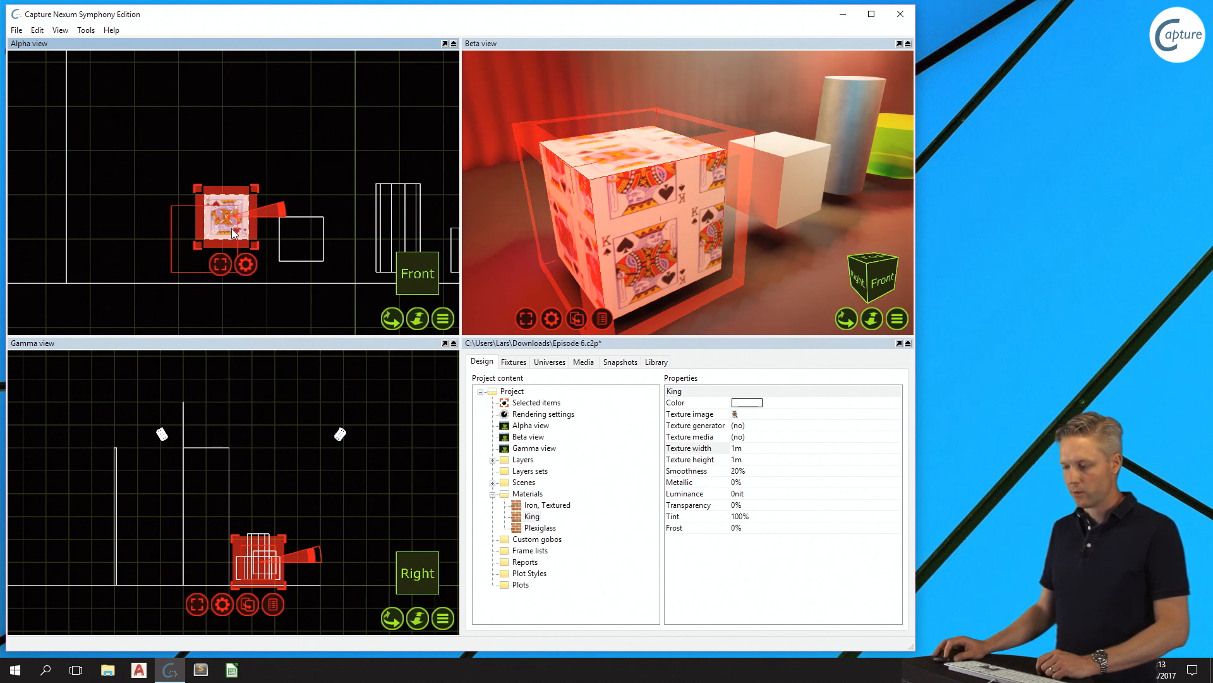
left_click_drag(232, 233, 248, 193)
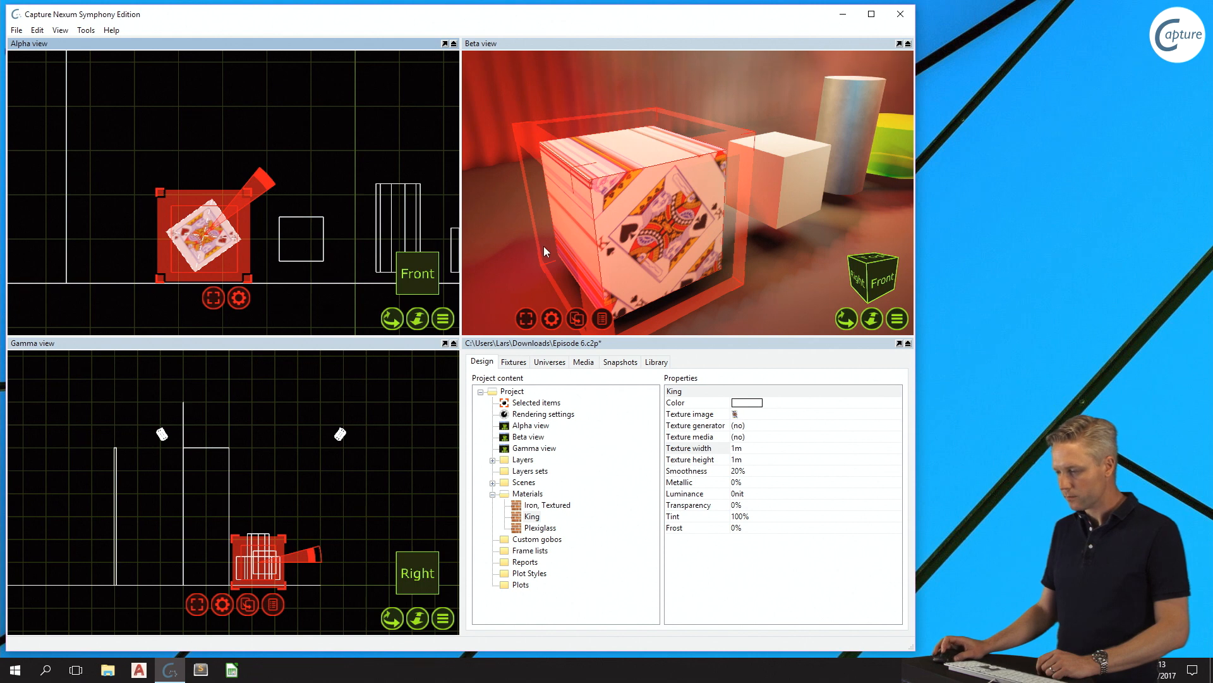
Step: Inspect the mapped texture on the large box's side and top faces, nudge it slightly sideways, and leave the mapping
middle_click_drag(544, 246, 576, 239)
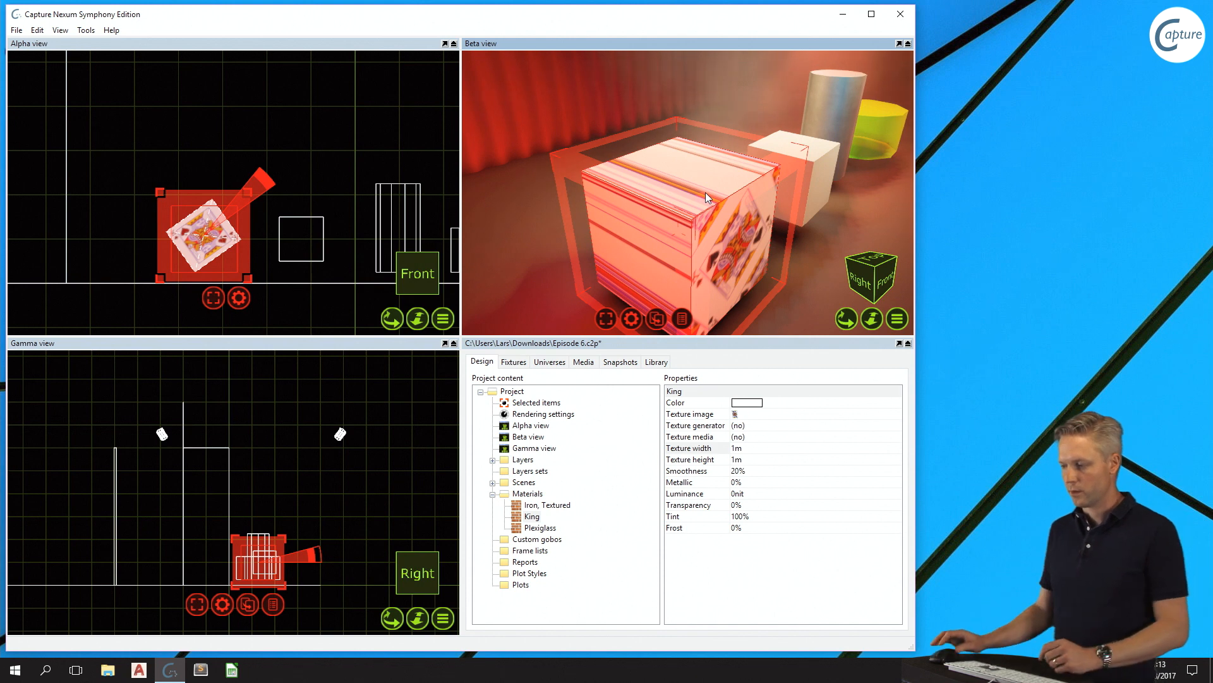
middle_click_drag(705, 192, 681, 211)
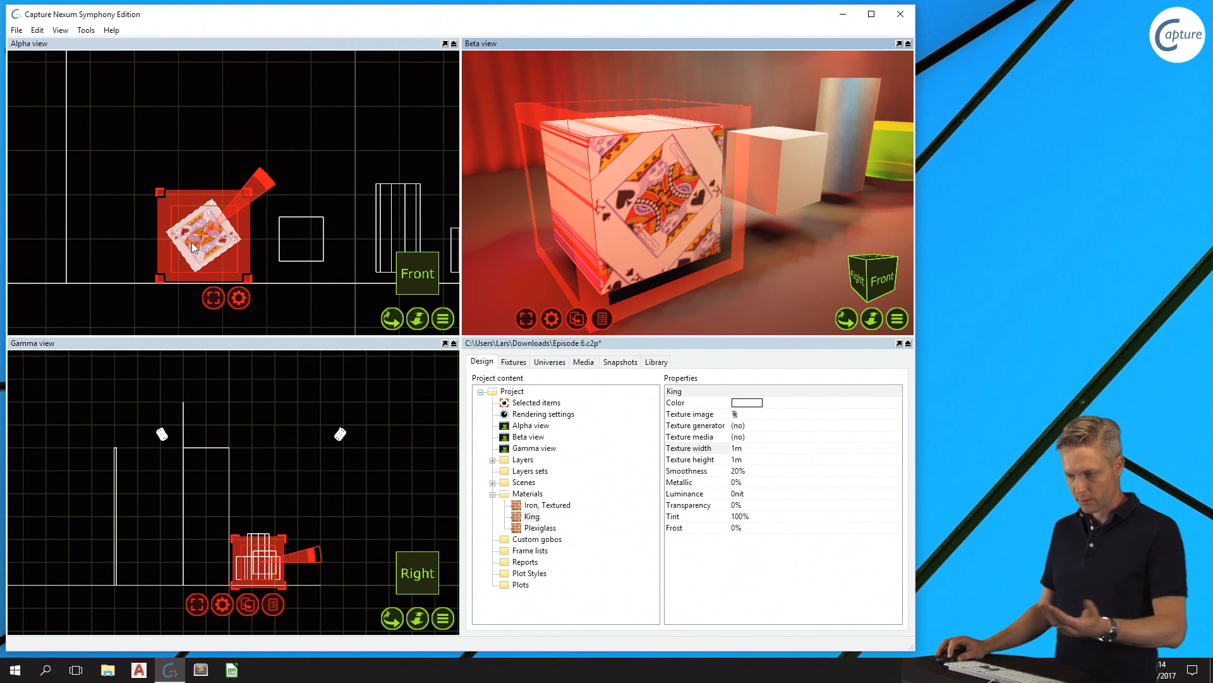
left_click_drag(192, 242, 190, 242)
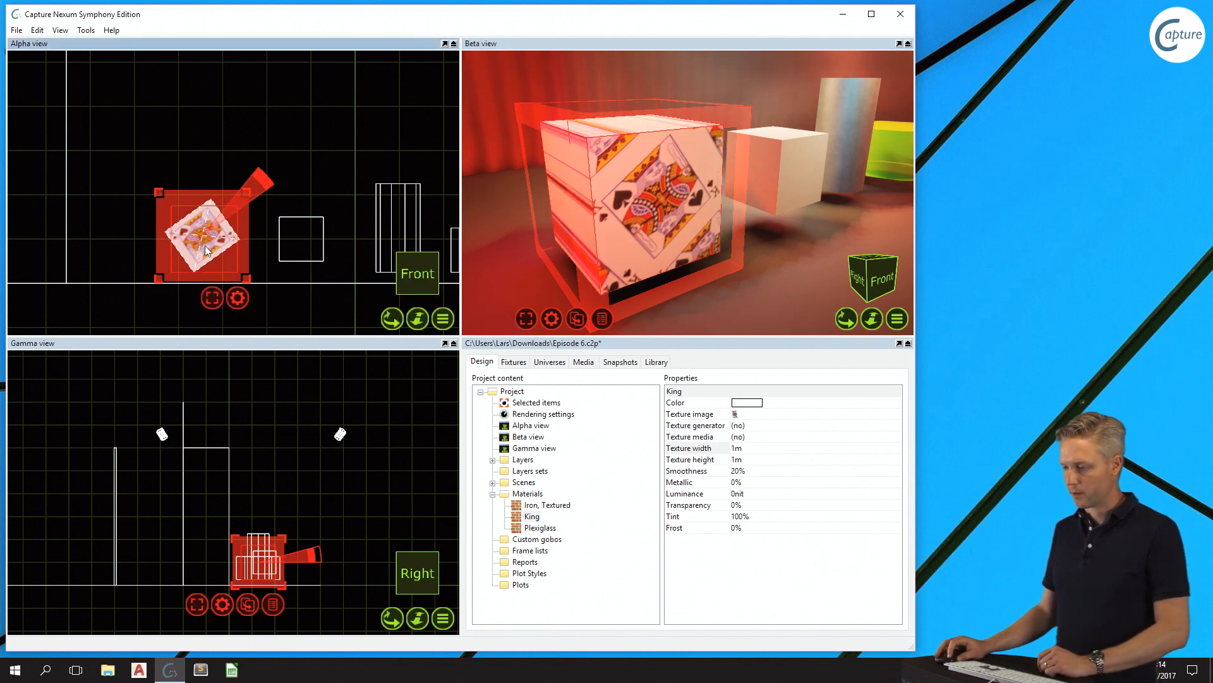
left_click(264, 250)
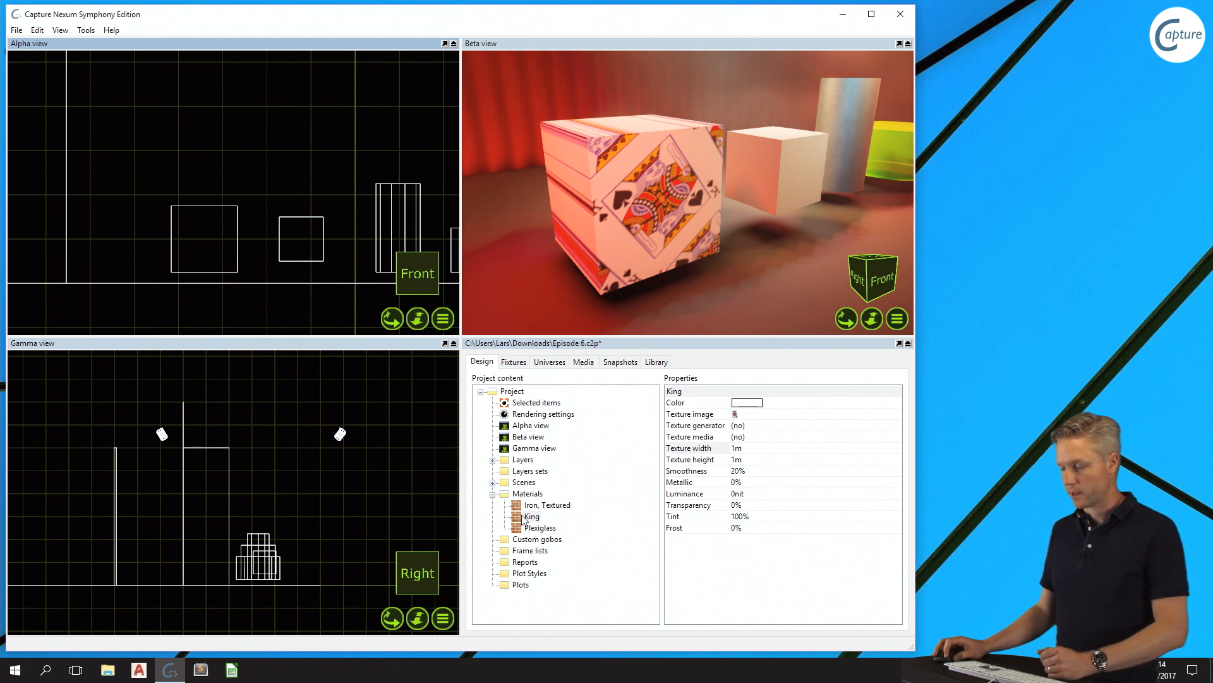
Step: Apply the King material to the small box and map the material on both boxes together, shifting their textures sideways
left_click_drag(525, 520, 787, 172)
mouse_move(788, 178)
middle_mouse_down()
mouse_move(727, 178)
mouse_move(789, 179)
middle_mouse_up()
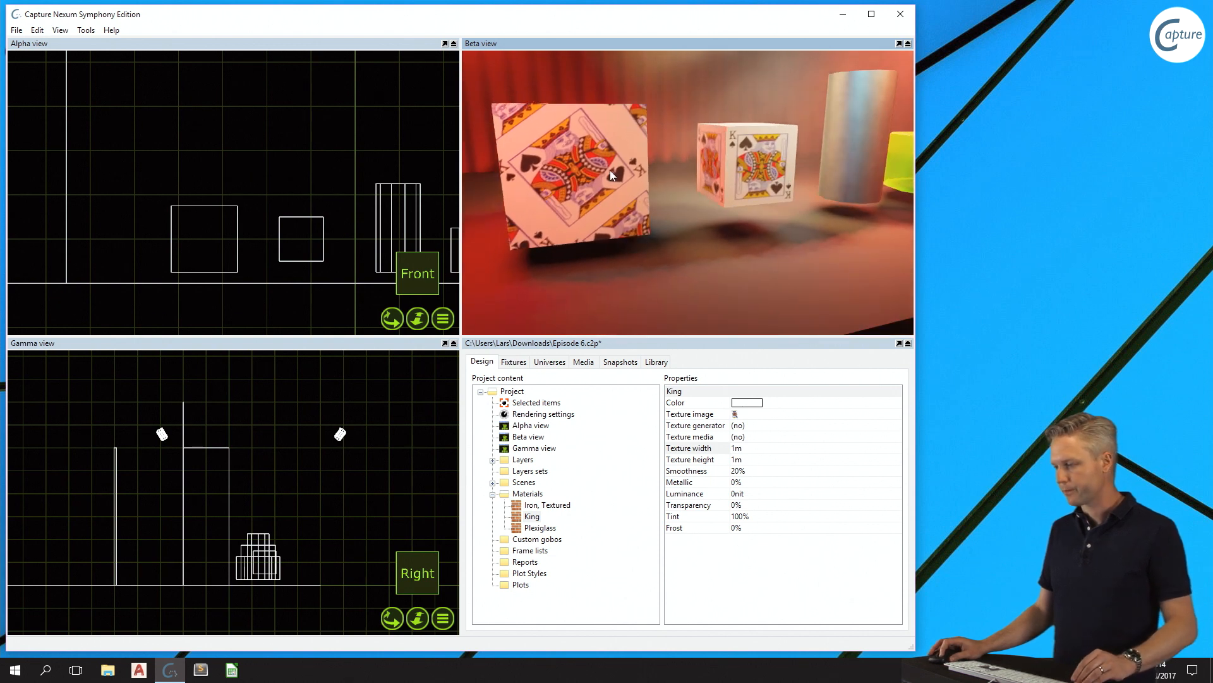
left_click(609, 170)
left_click(762, 181, "ctrl")
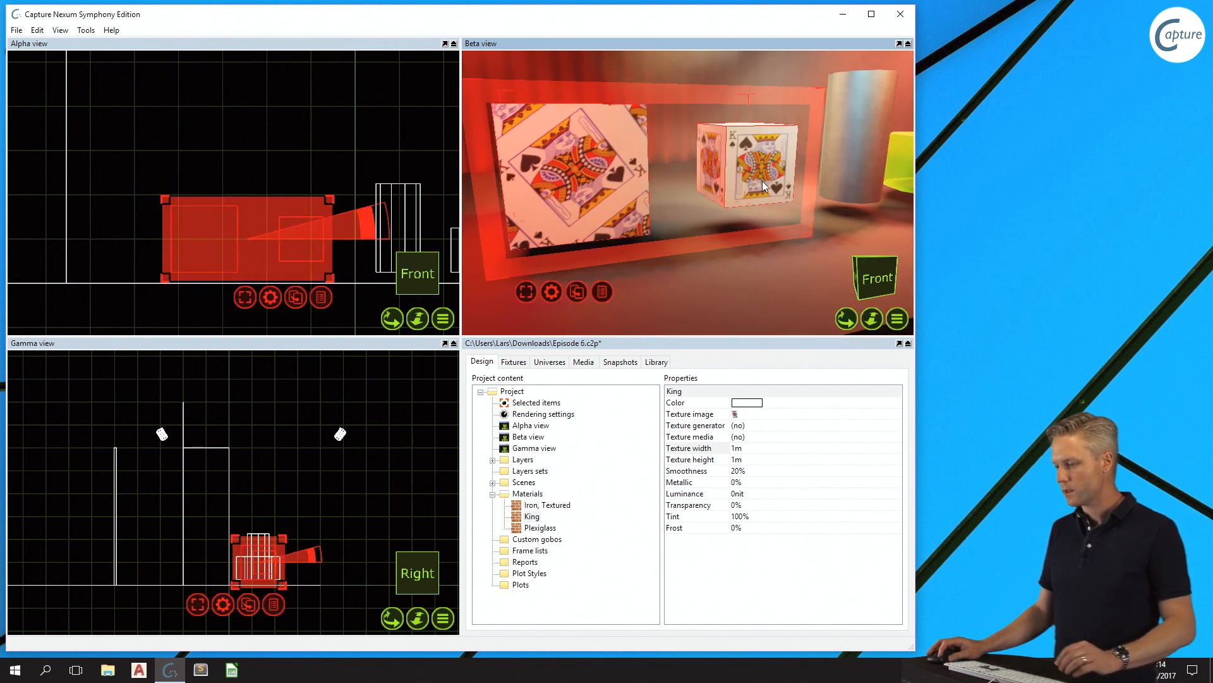
left_click(266, 301)
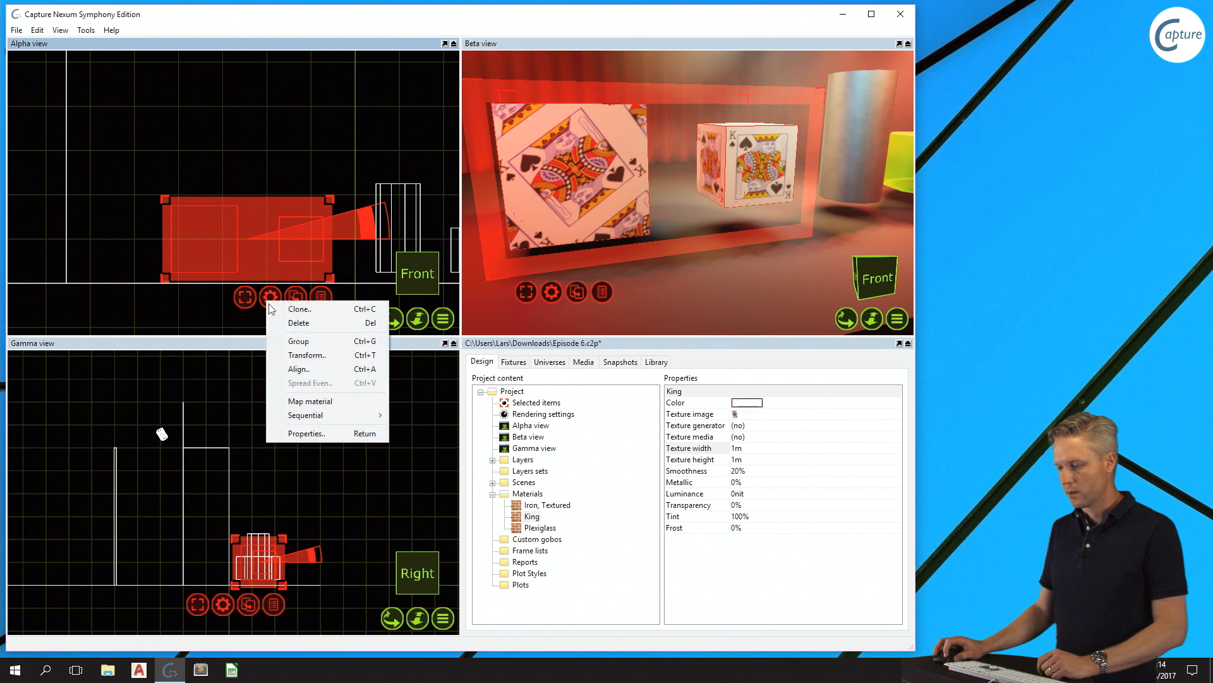
left_click(354, 405)
mouse_move(301, 259)
left_mouse_down()
mouse_move(275, 247)
mouse_move(276, 279)
mouse_move(299, 282)
mouse_move(301, 263)
mouse_move(283, 261)
left_mouse_up()
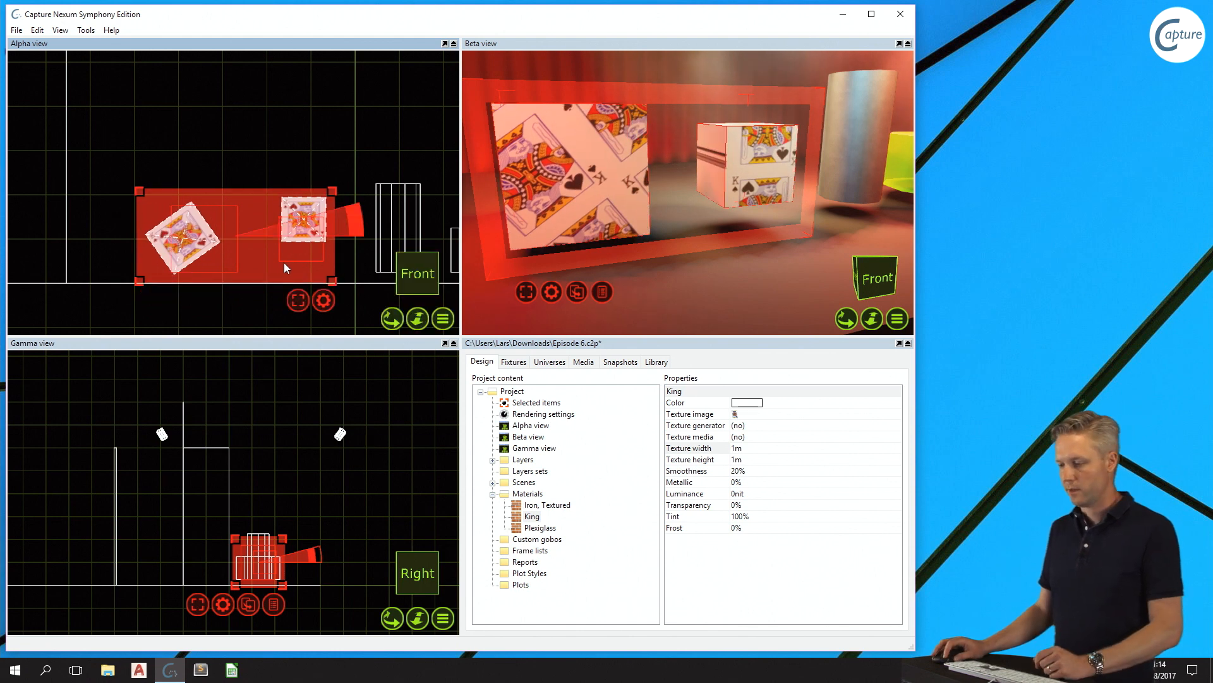
Step: Map the King texture to the extents of both boxes so one card image spans them, and deselect the boxes
left_click(322, 303)
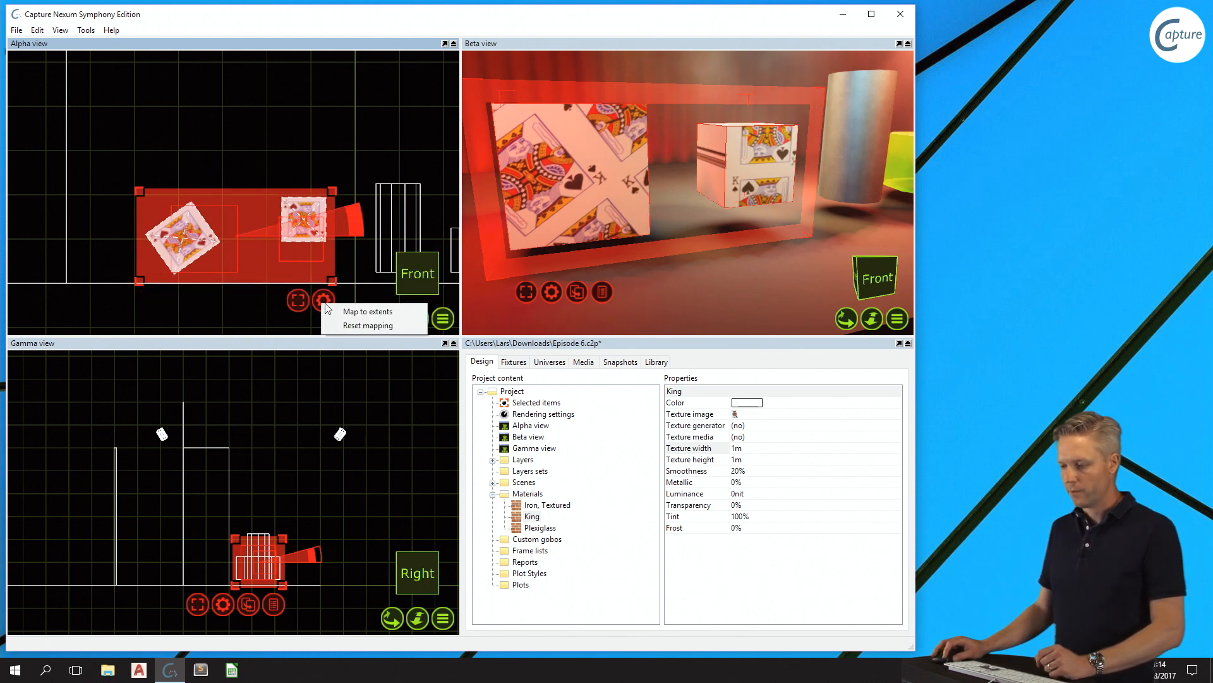
left_click(396, 313)
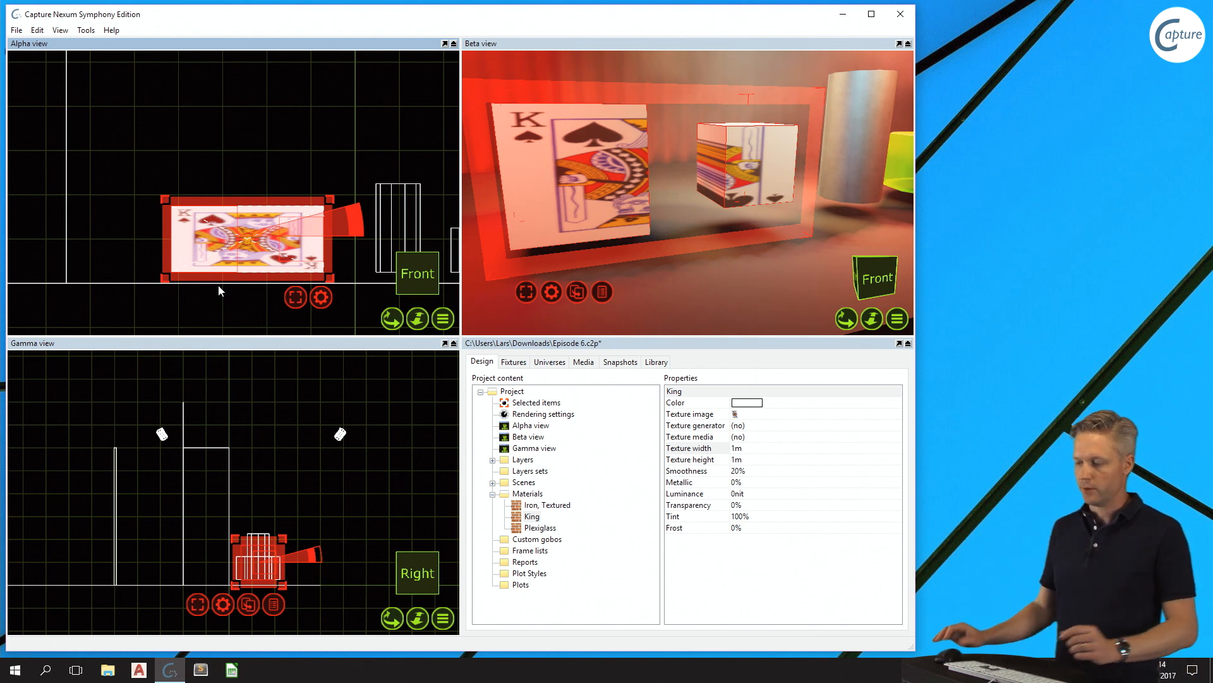
scroll(226, 273, "down", 1)
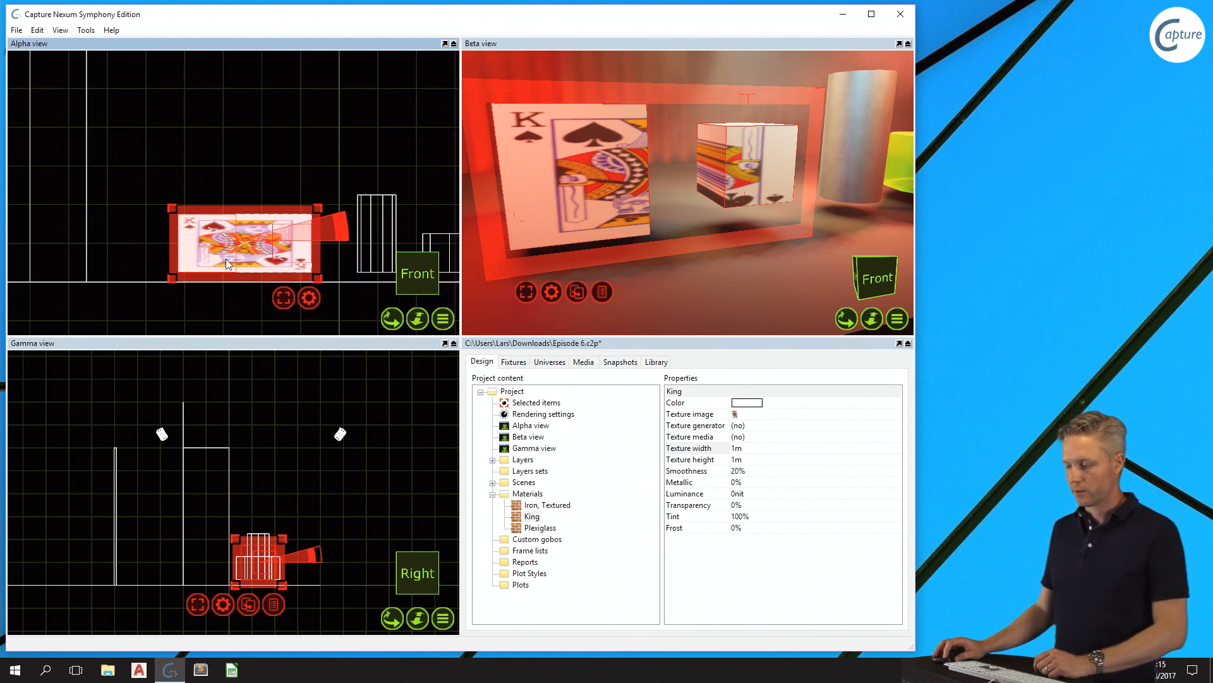
left_click(309, 298)
left_click(337, 310)
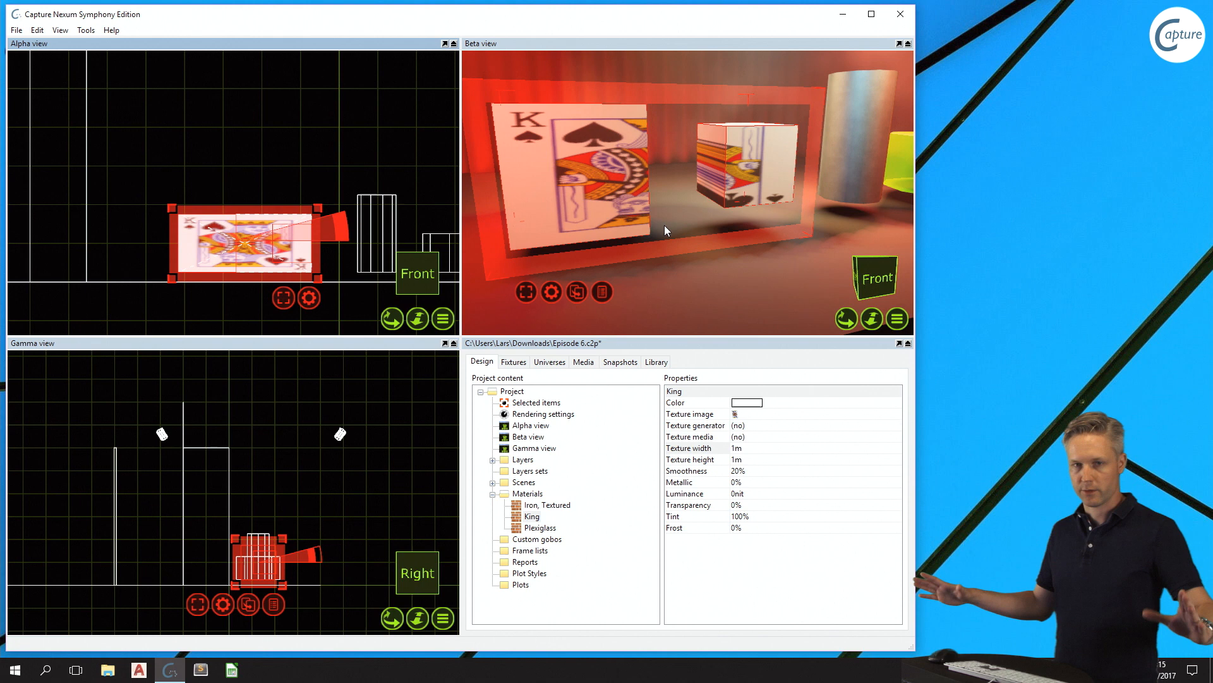
scroll(665, 223, "down", 2)
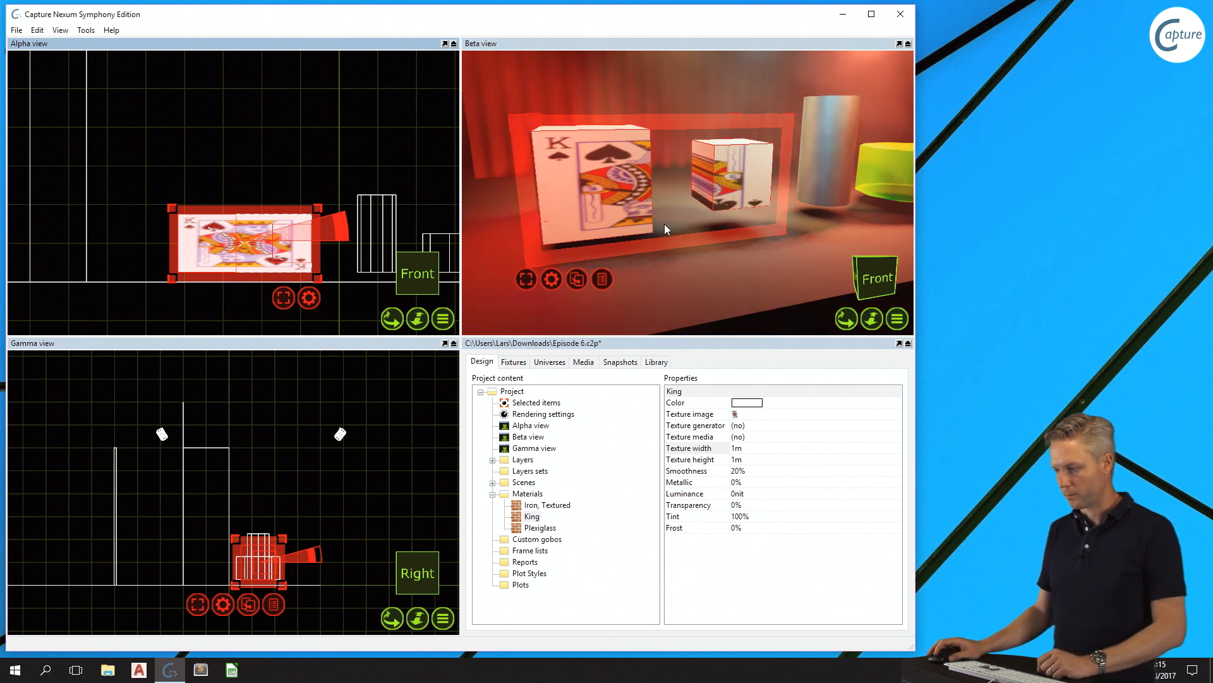
scroll(665, 225, "down", 2)
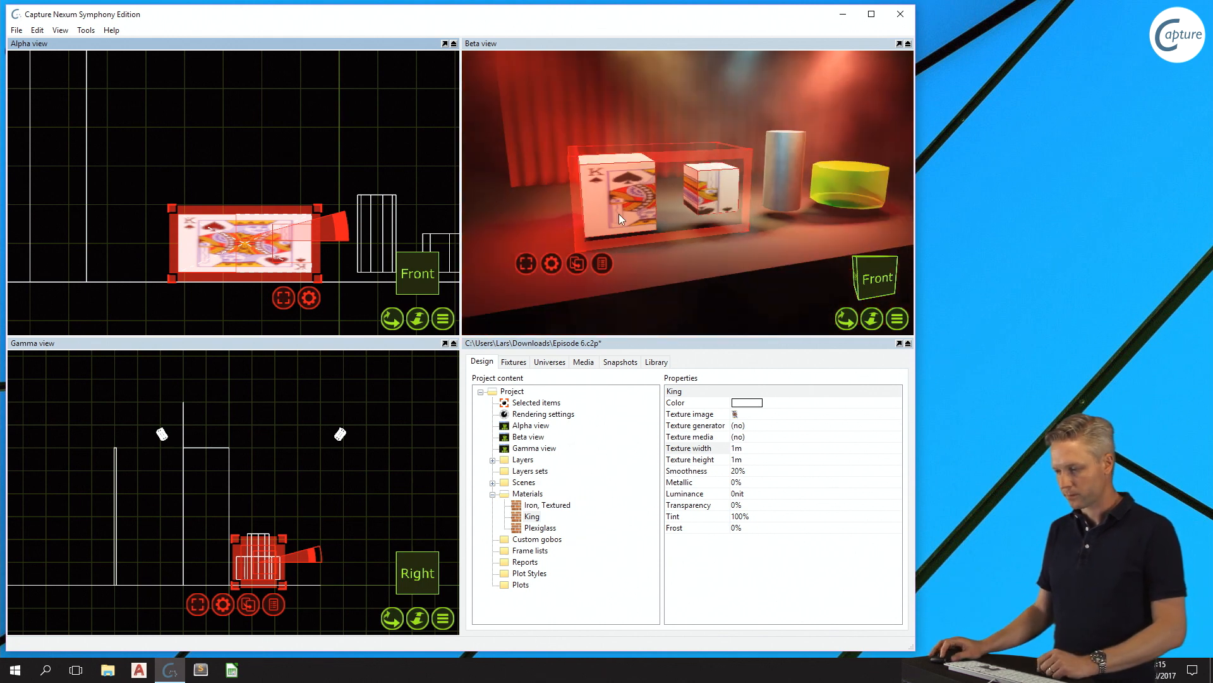
left_click(273, 152)
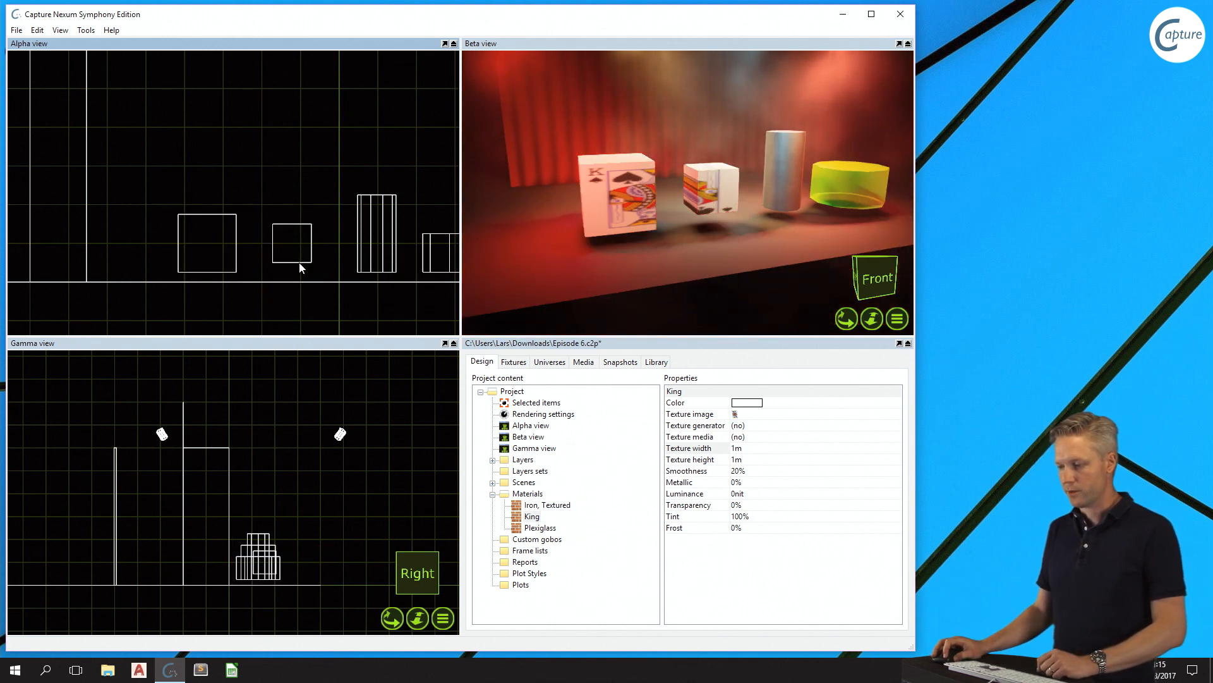
Step: Move the small box upward and closer to the large box, and view both textured boxes from above
left_click_drag(300, 262, 263, 216)
left_click(206, 164)
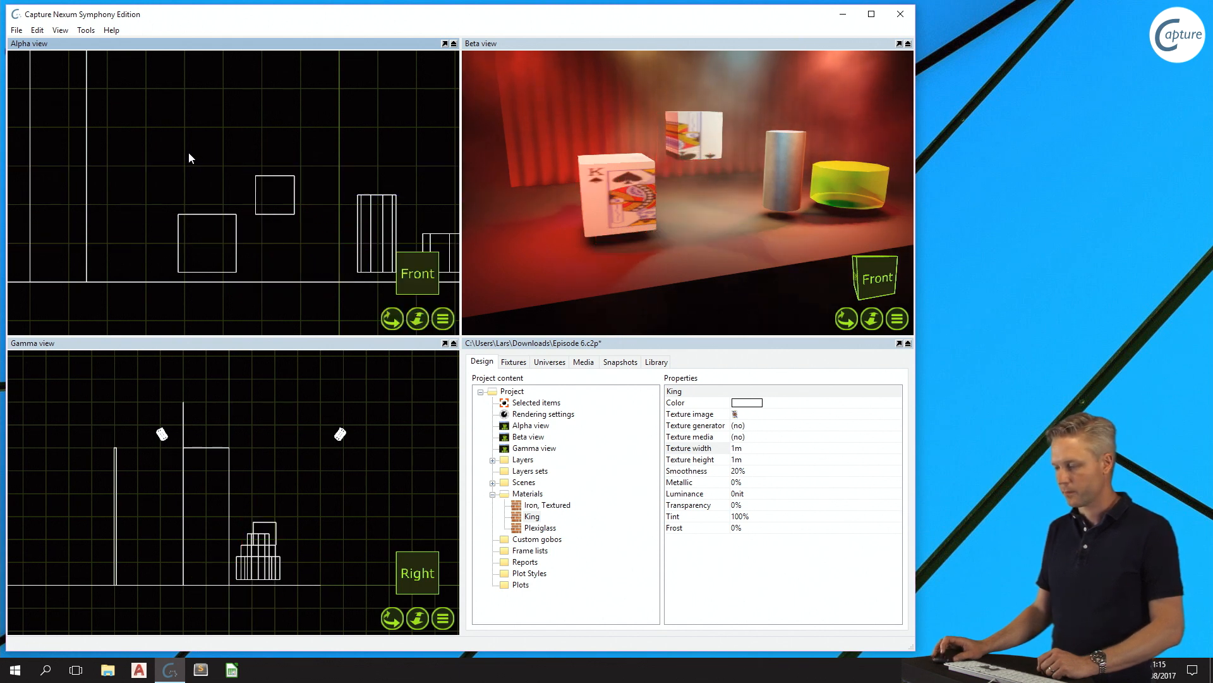
middle_click_drag(666, 212, 624, 200)
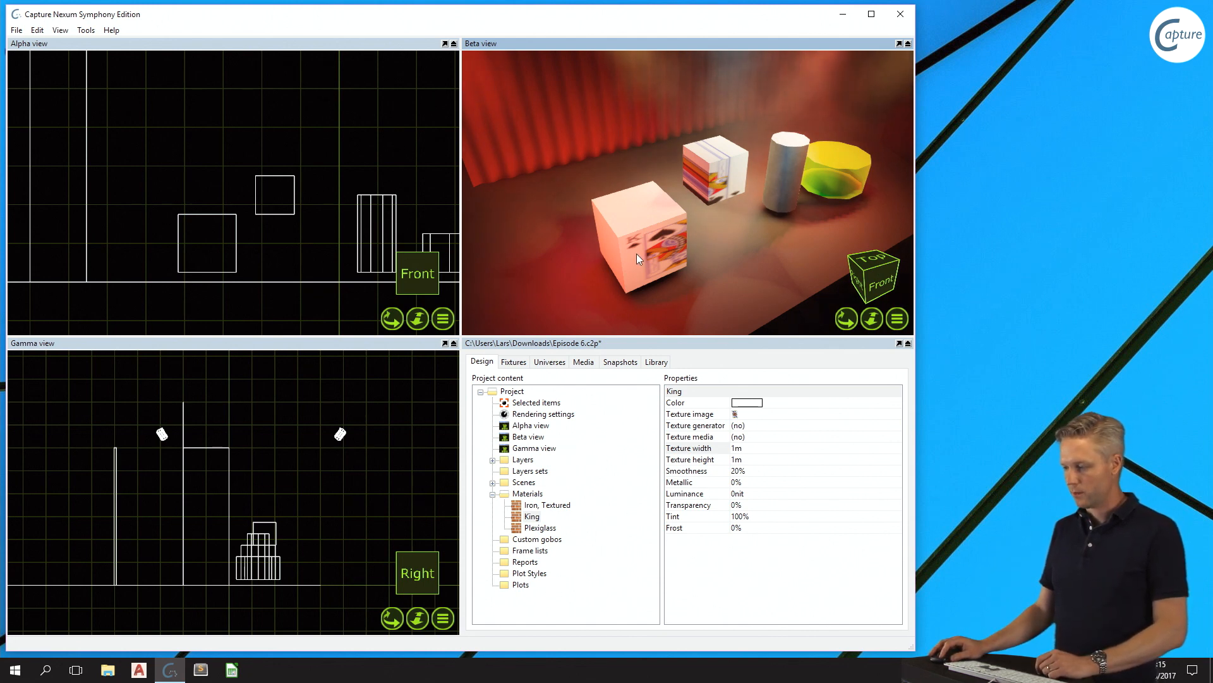
Step: Switch the large box's King material to automatic mapping, and remove the material from the box
left_click(635, 253)
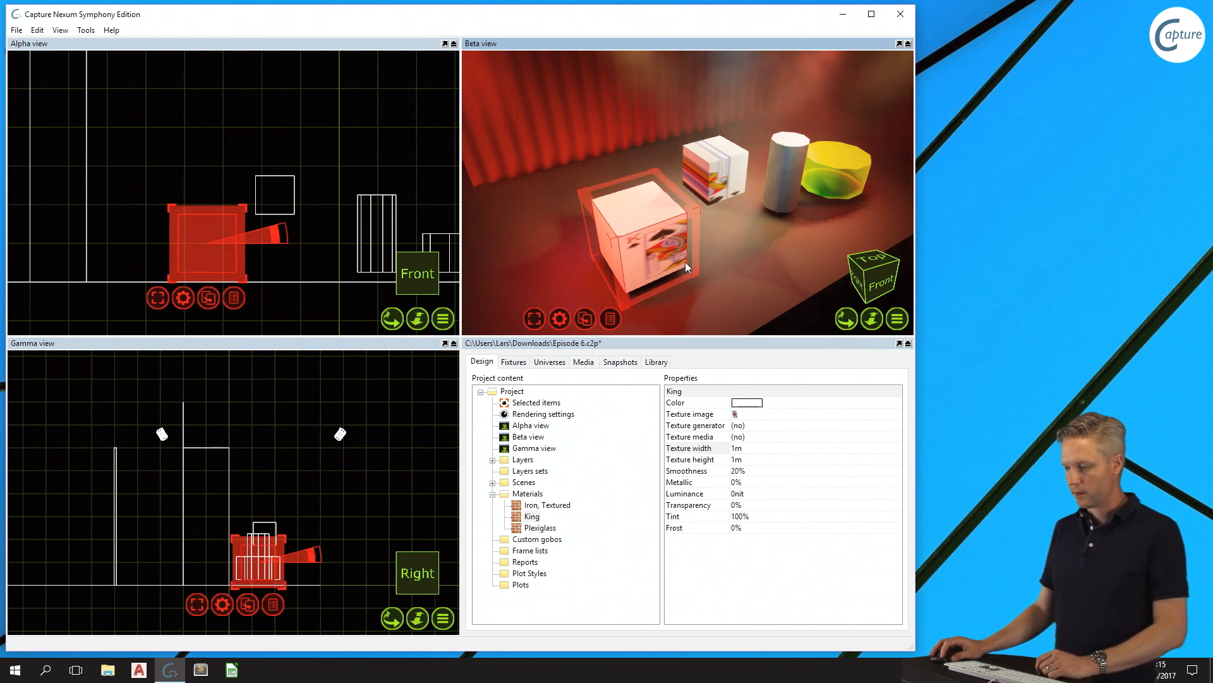
left_click(536, 403)
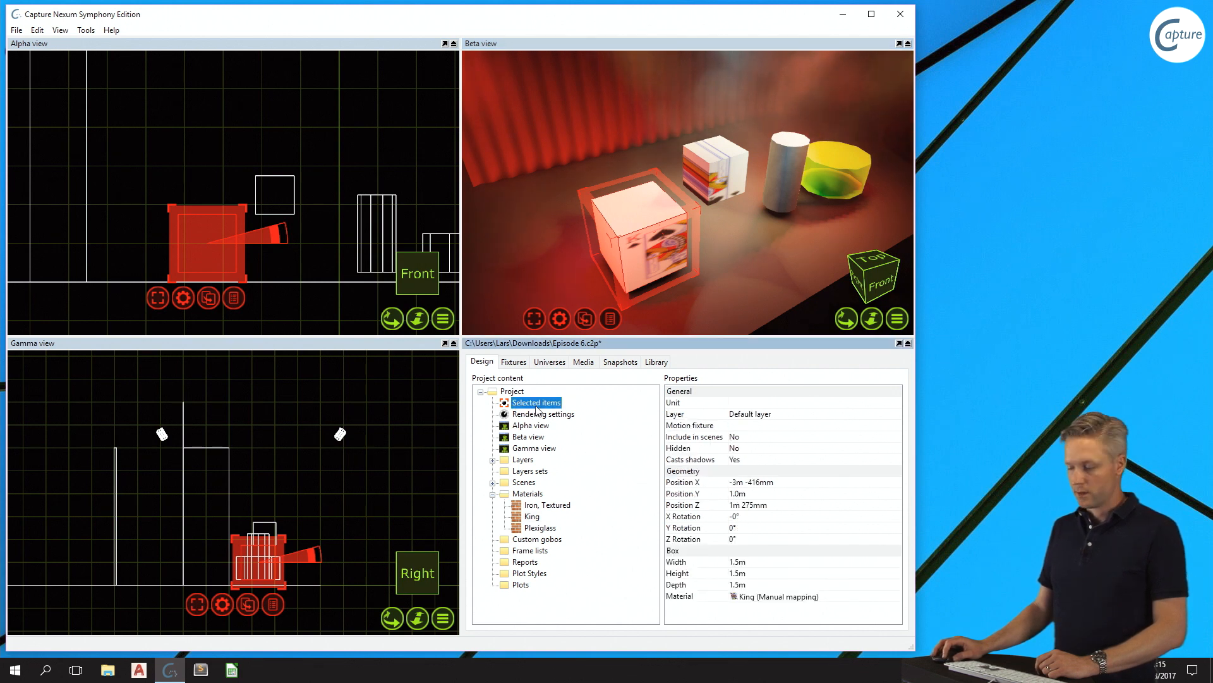
left_click(778, 596)
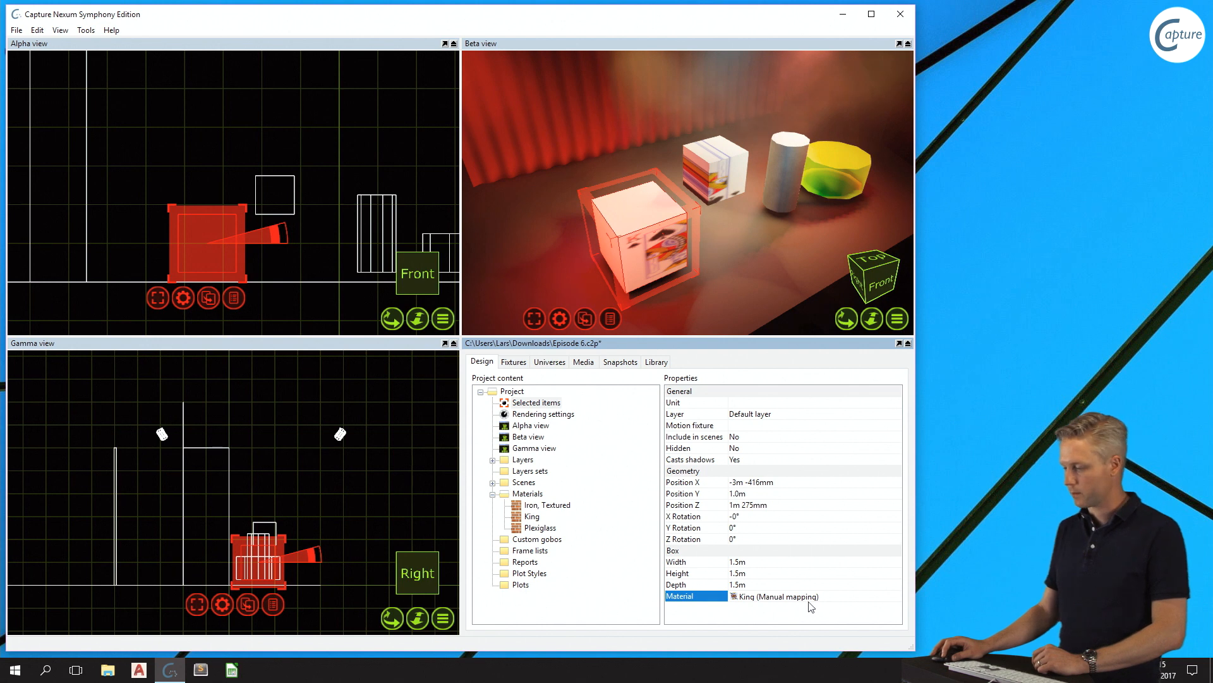
right_click(766, 601)
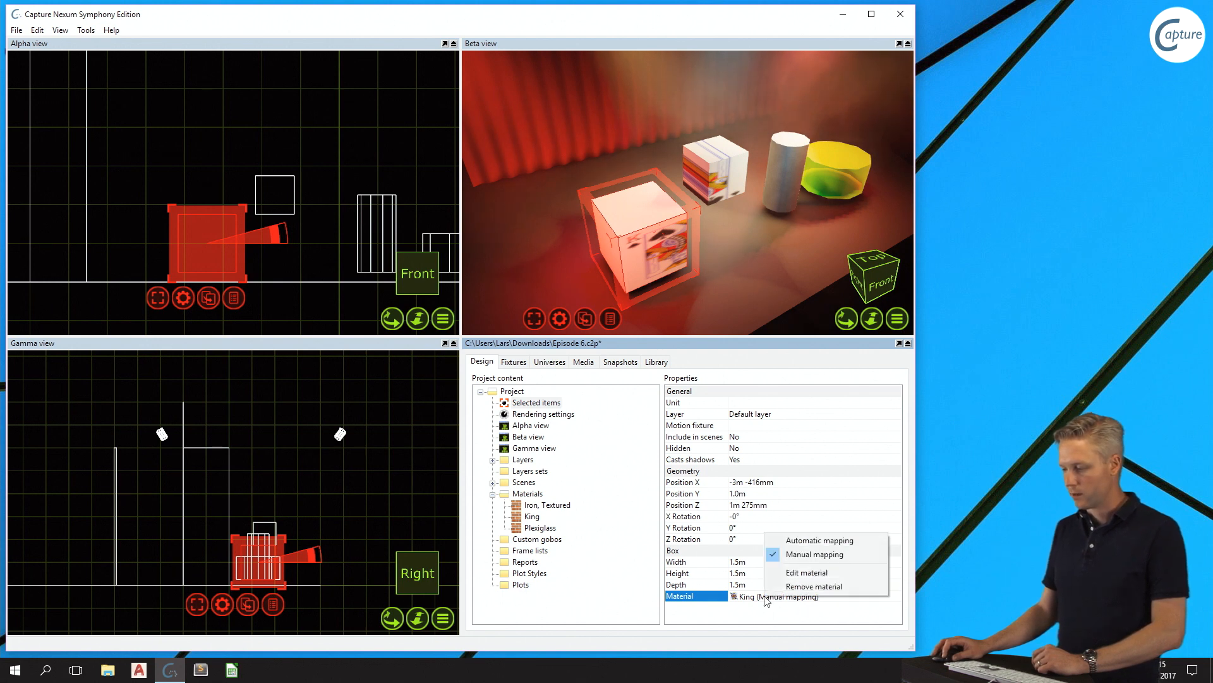
left_click(838, 541)
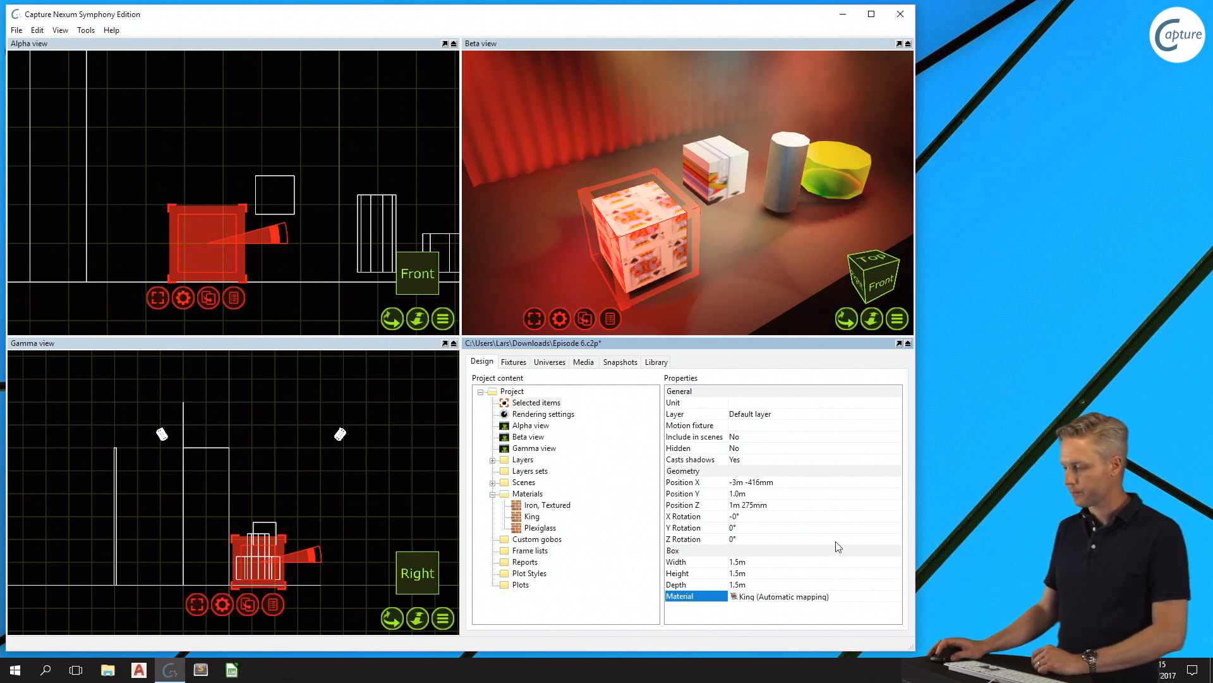
right_click(825, 597)
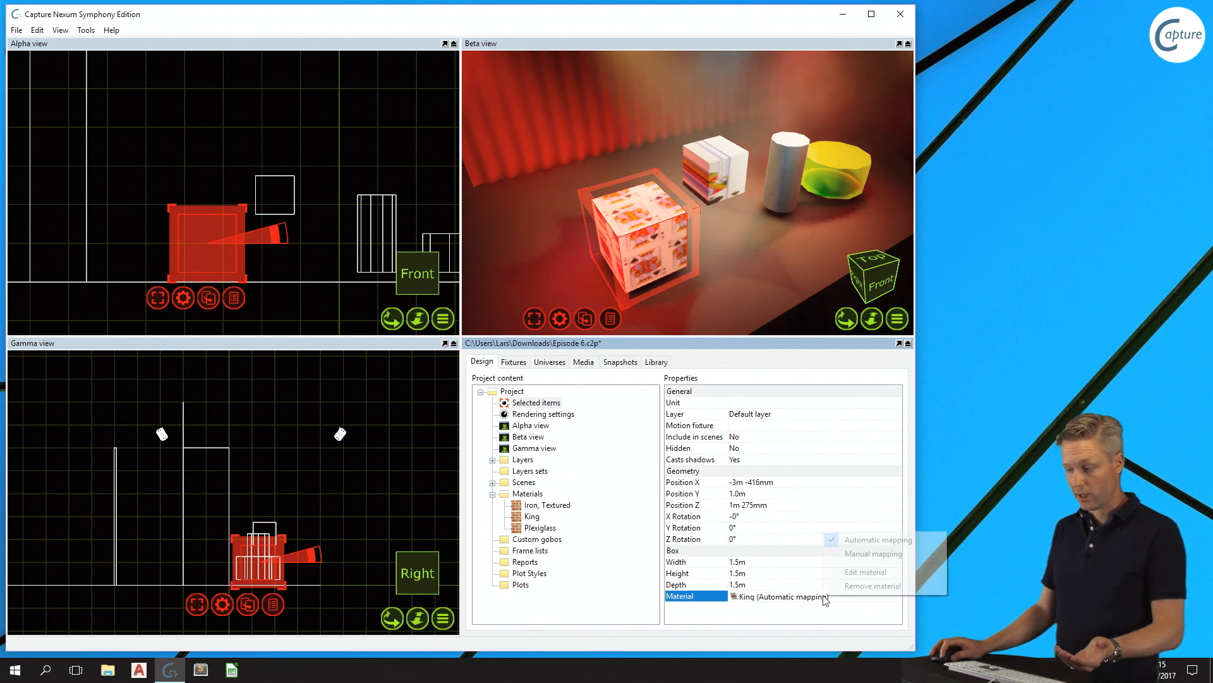
left_click(888, 588)
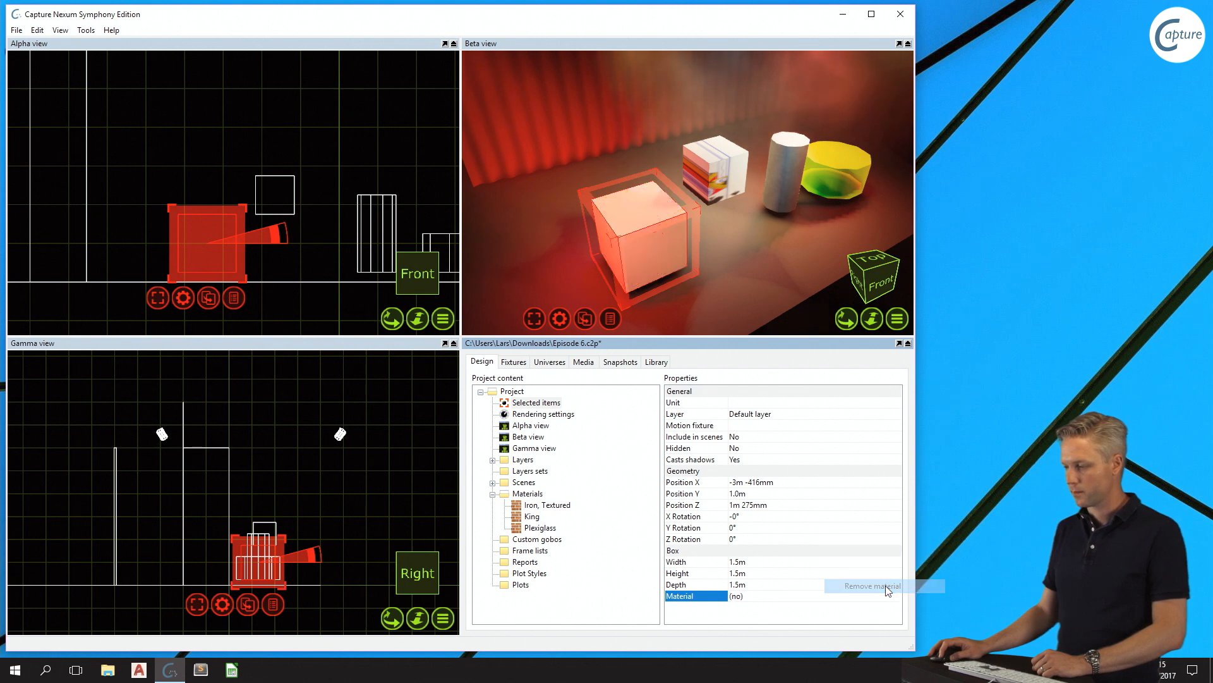